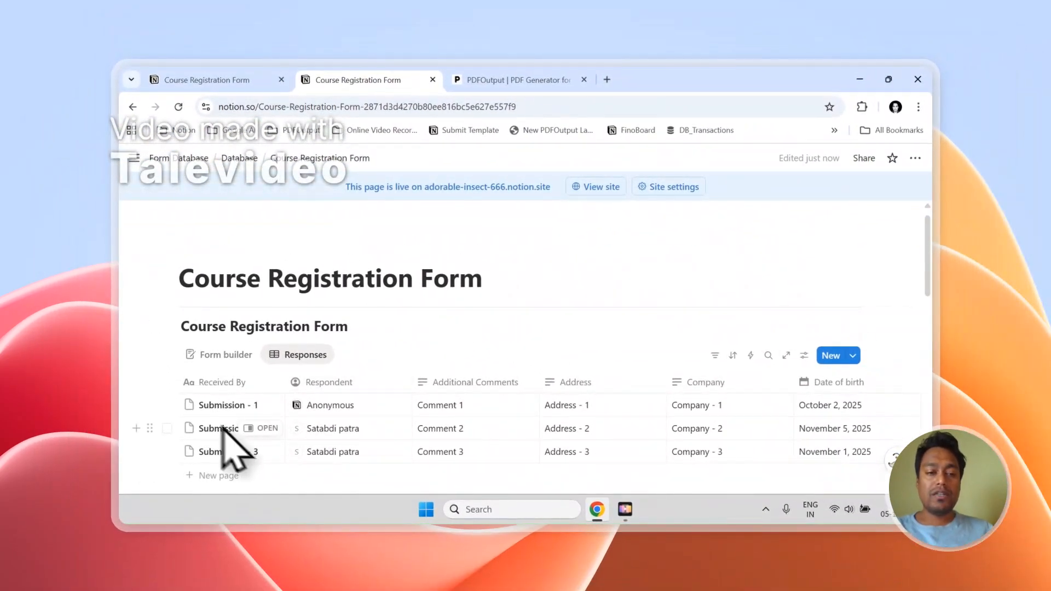
# Step: Examine the three submissions in the Course Registration Form's responses table, selecting them all and clearing the selection
pyautogui.click(165, 406)
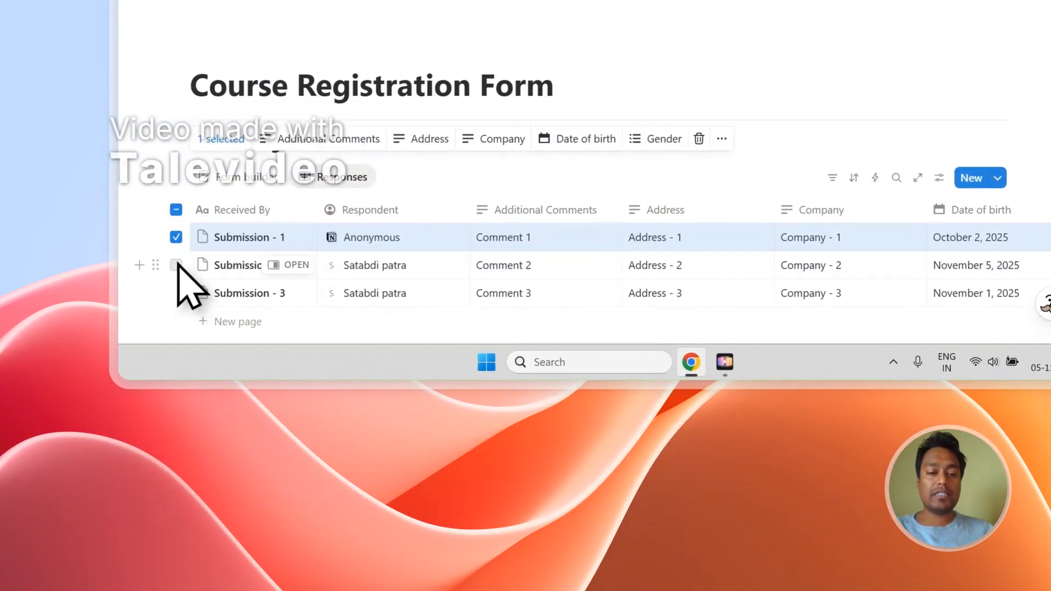
pyautogui.click(166, 428)
pyautogui.click(177, 291)
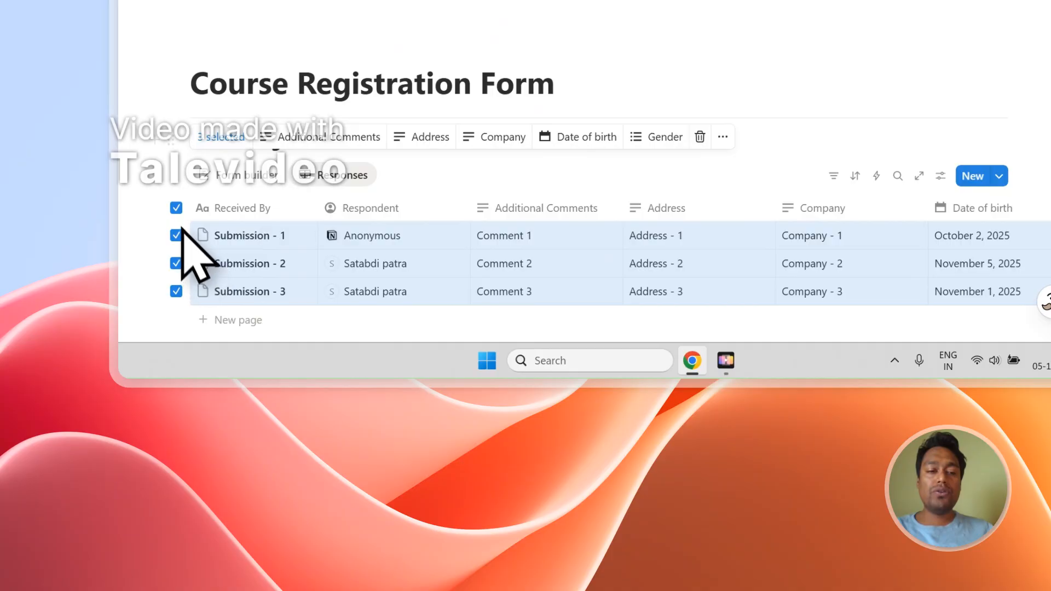
pyautogui.click(176, 210)
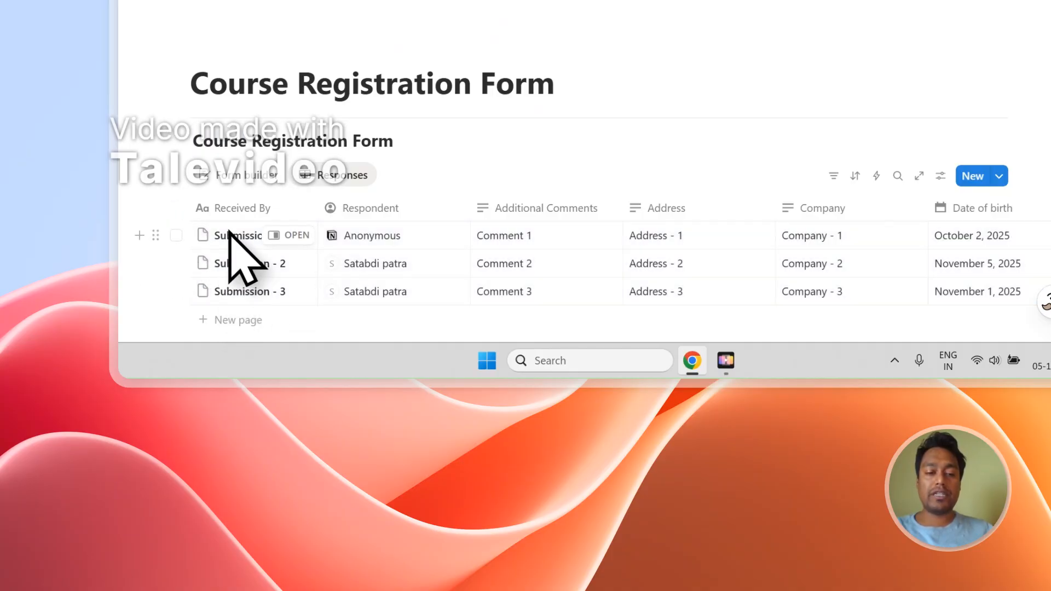
pyautogui.scroll(-2, 233, 233)
pyautogui.moveTo(233, 284)
pyautogui.mouseDown()
pyautogui.moveTo(667, 285)
pyautogui.moveTo(239, 270)
pyautogui.mouseUp()
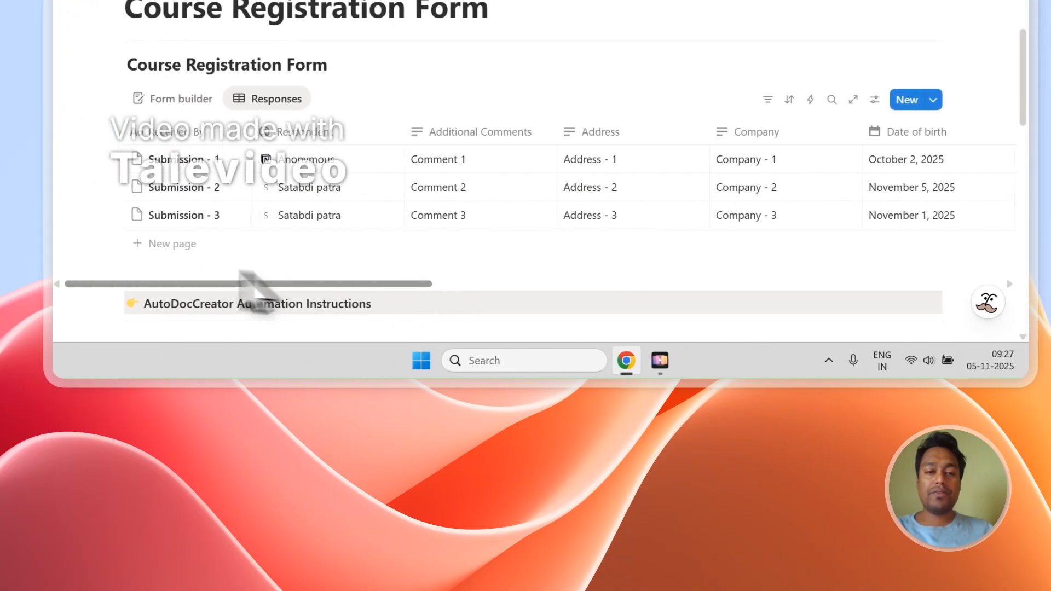
pyautogui.scroll(2, 296, 230)
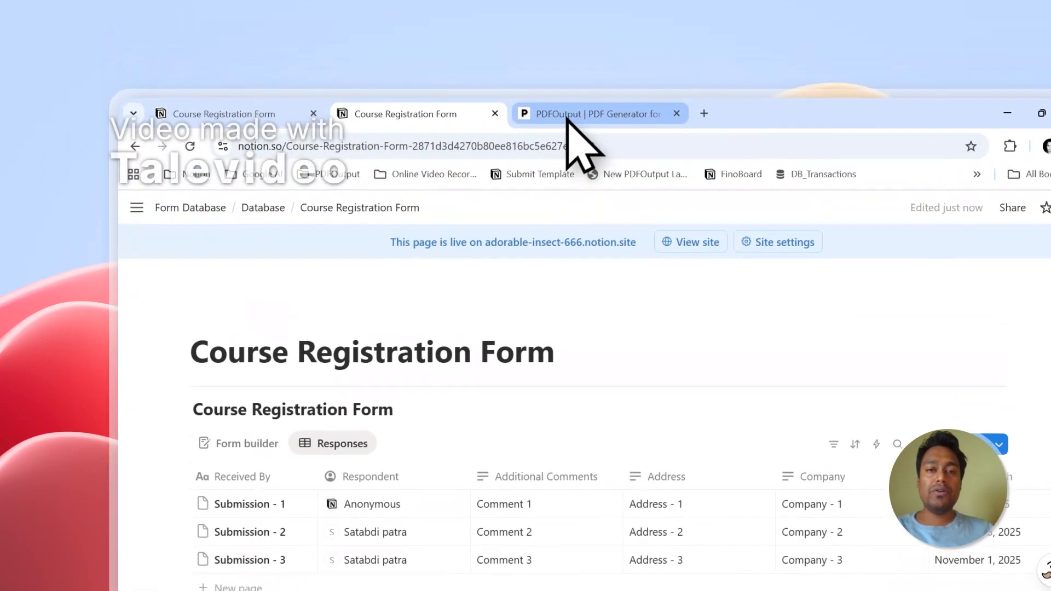
# Step: Switch to the PDFOutput site and sign in with a Google account, continuing through the account authorization
pyautogui.click(564, 115)
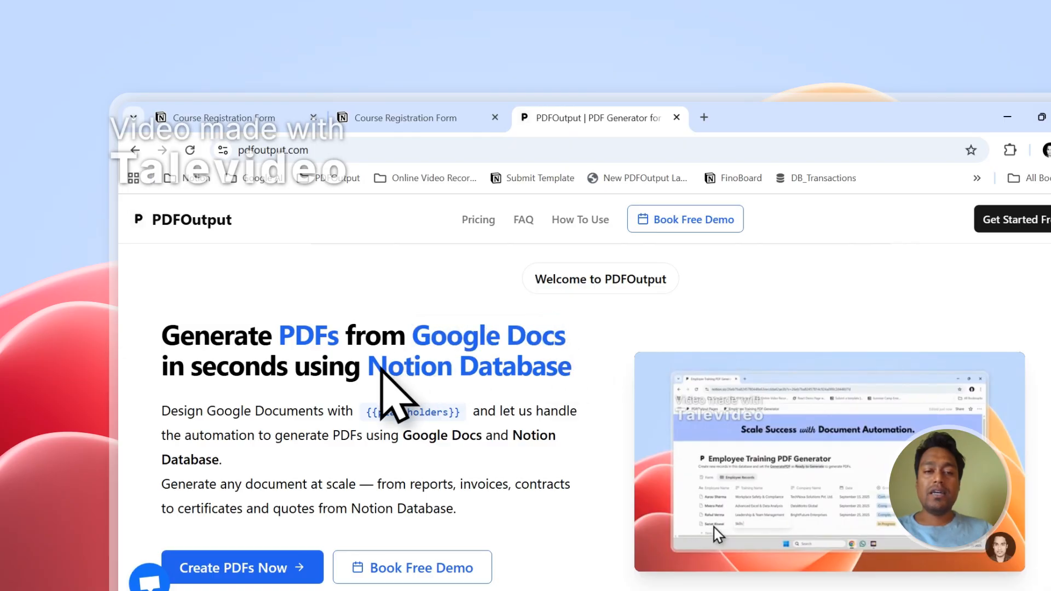
pyautogui.moveTo(376, 368); pyautogui.dragTo(566, 364)
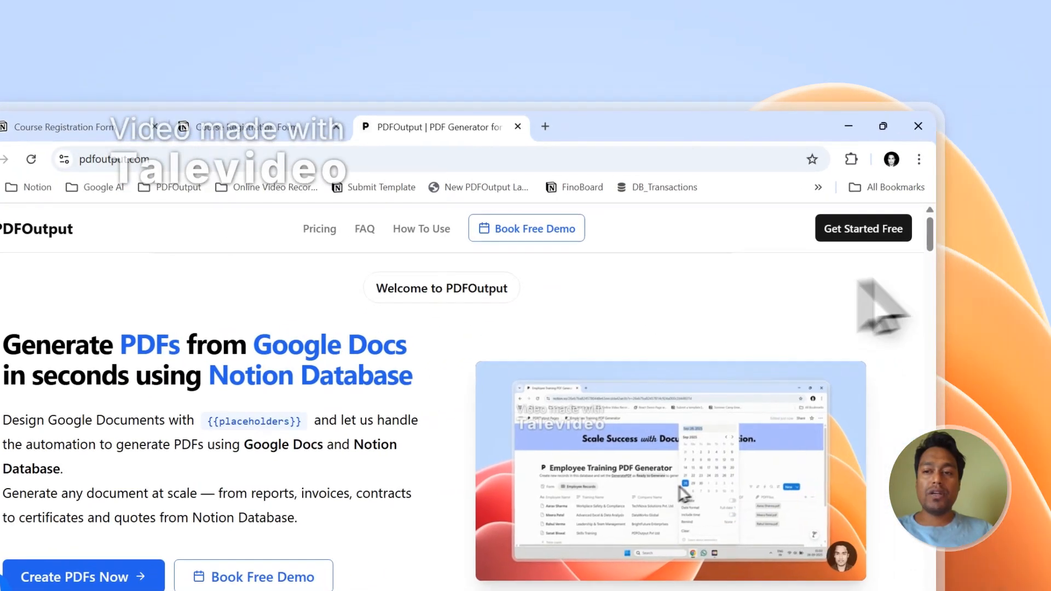
pyautogui.click(1037, 226)
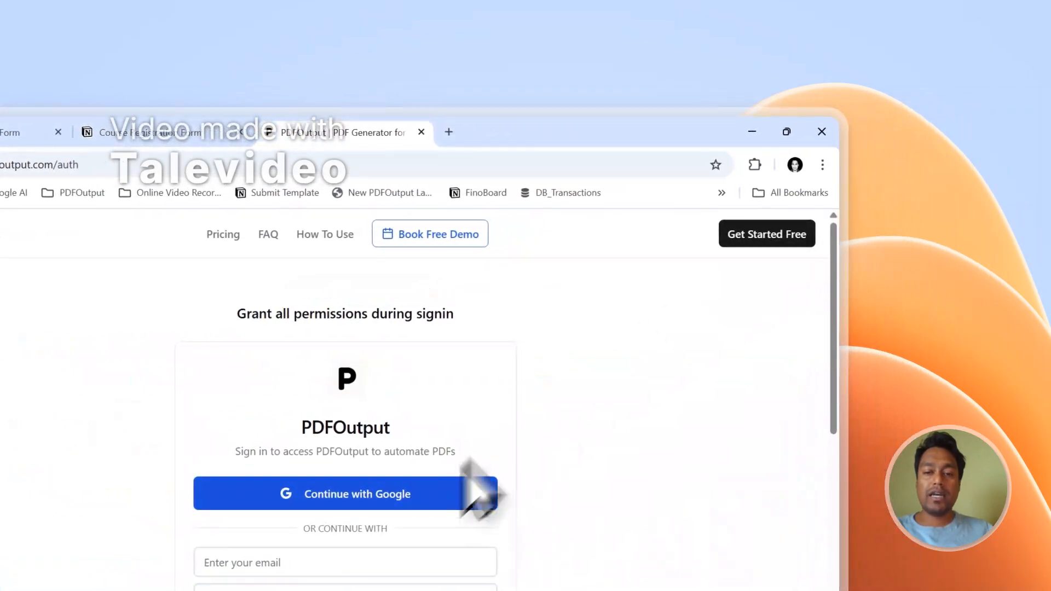
pyautogui.click(418, 485)
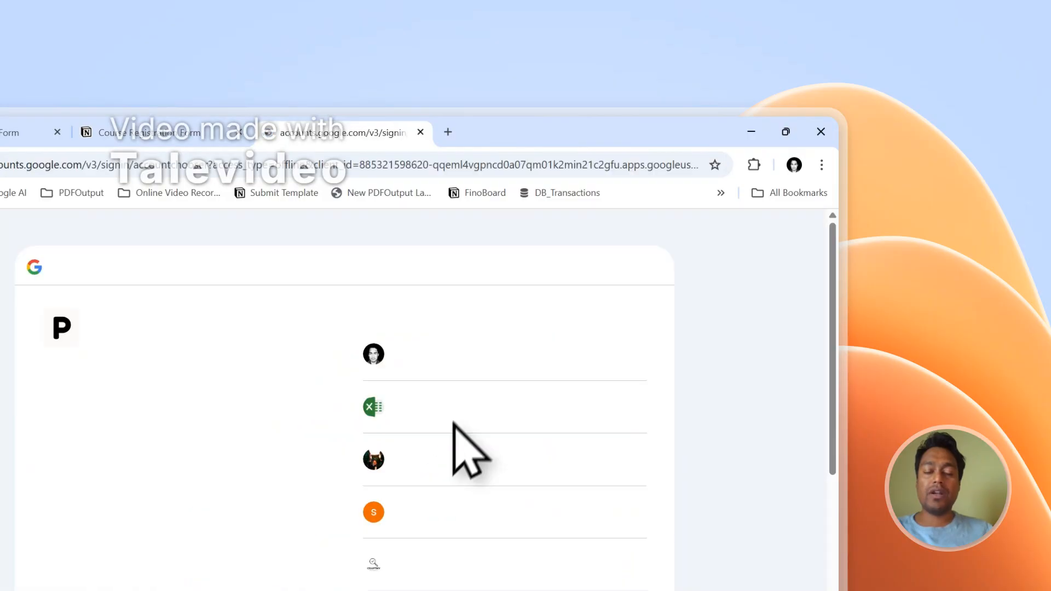
pyautogui.click(474, 357)
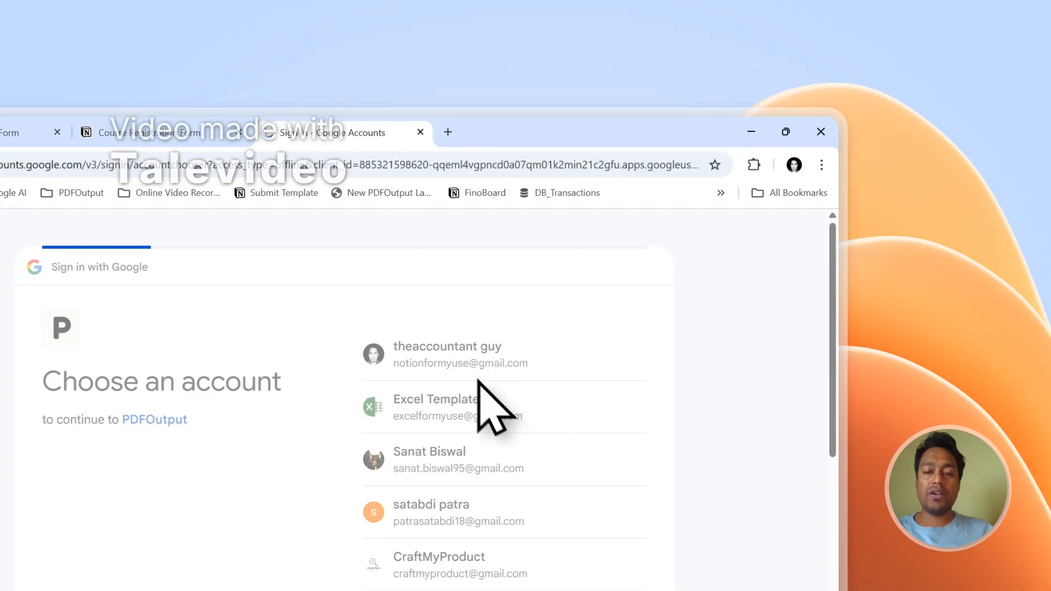
pyautogui.click(560, 514)
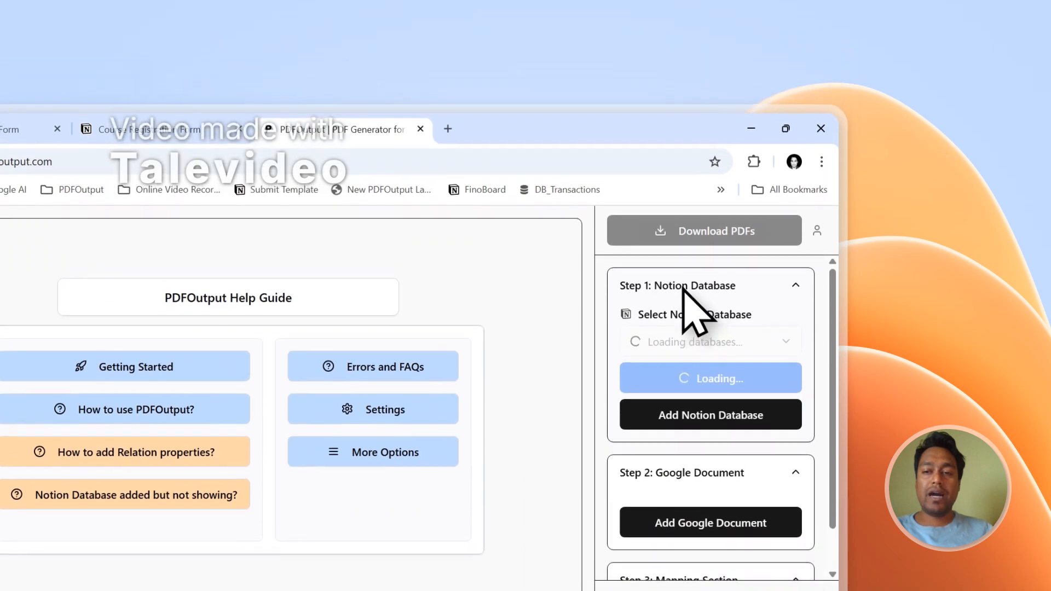
# Step: Start adding a Notion database to PDFOutput from the Step 1 section
pyautogui.click(684, 5)
pyautogui.click(682, 325)
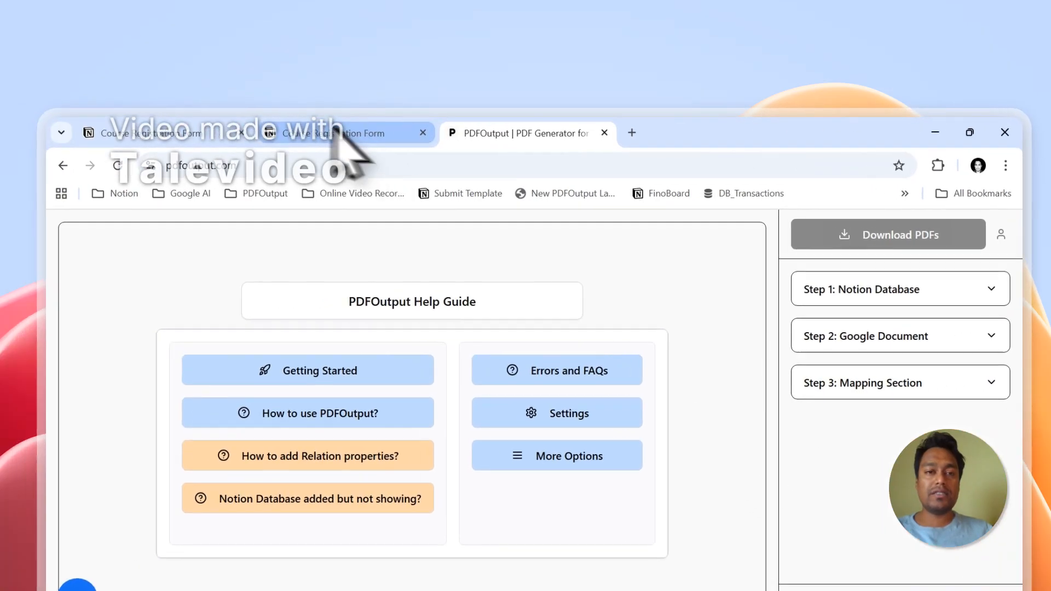
pyautogui.click(176, 131)
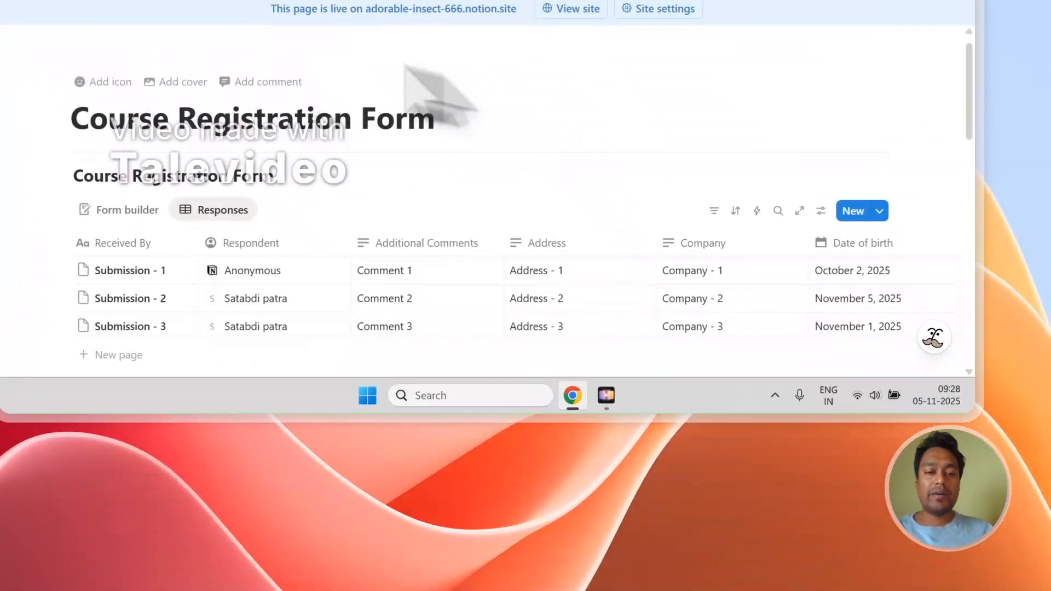
pyautogui.click(526, 25)
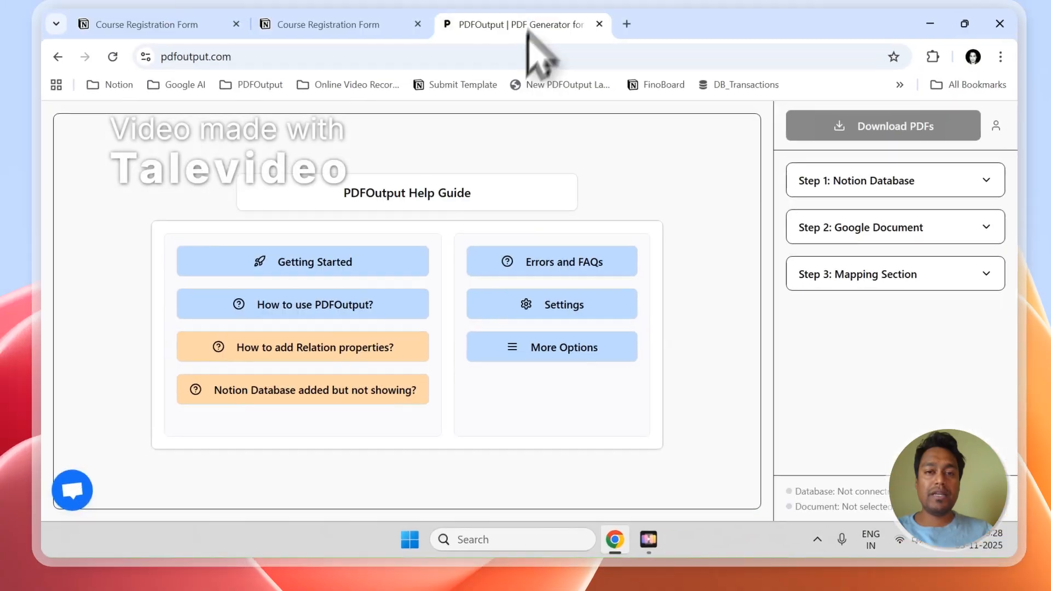
pyautogui.click(846, 182)
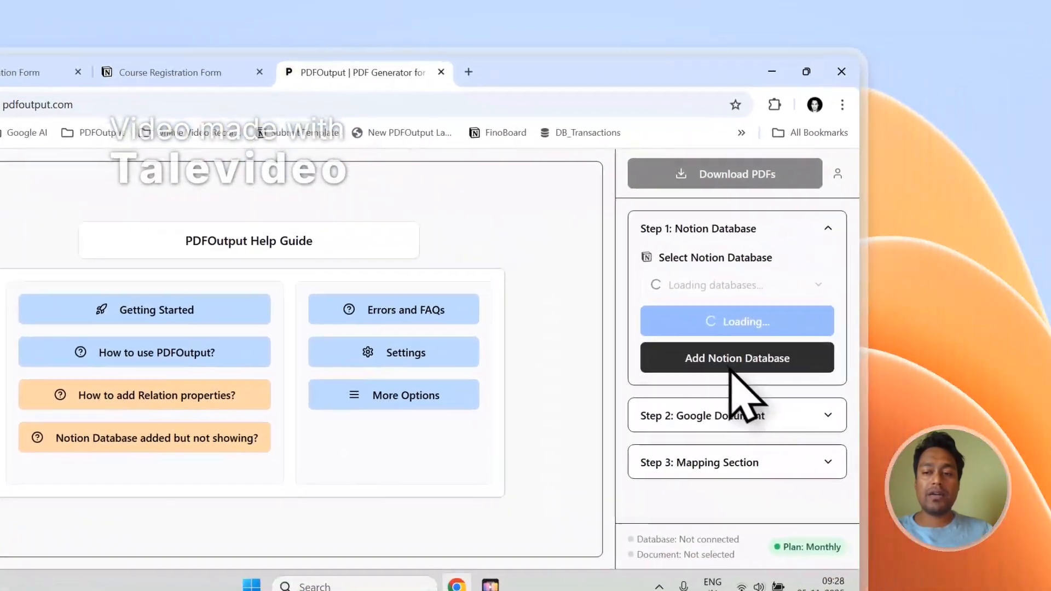
pyautogui.click(731, 367)
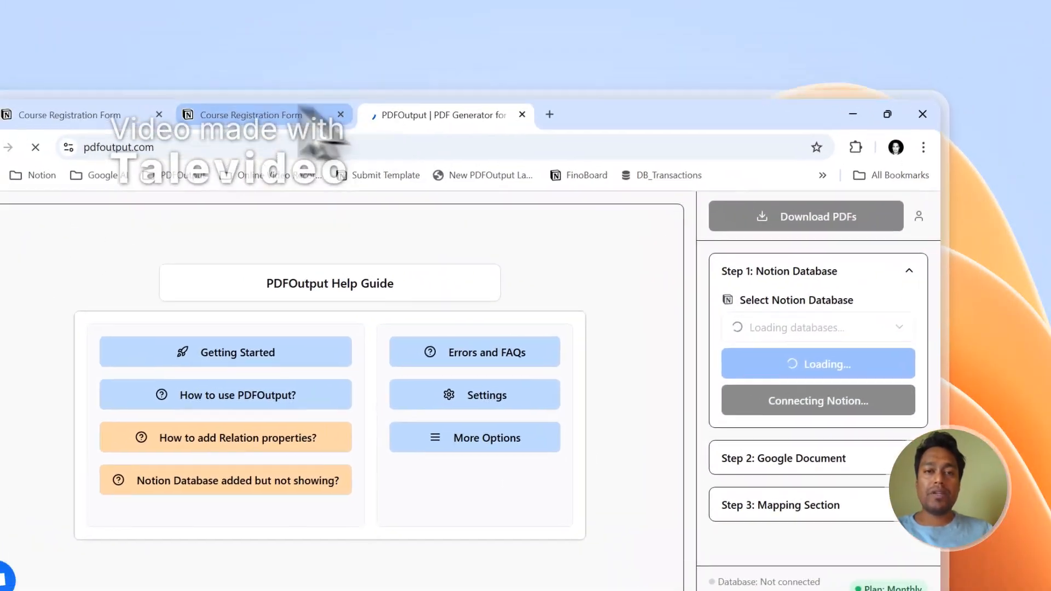
# Step: Copy the page title "Course Registration Form" from the form's Notion page
pyautogui.click(149, 65)
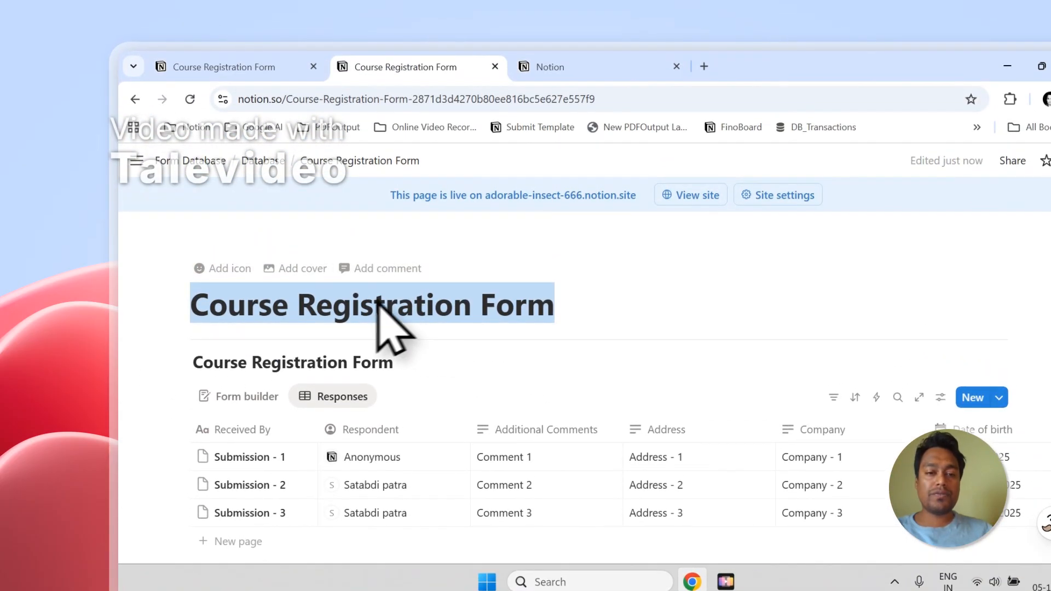
pyautogui.rightClick(351, 309)
pyautogui.click(386, 305)
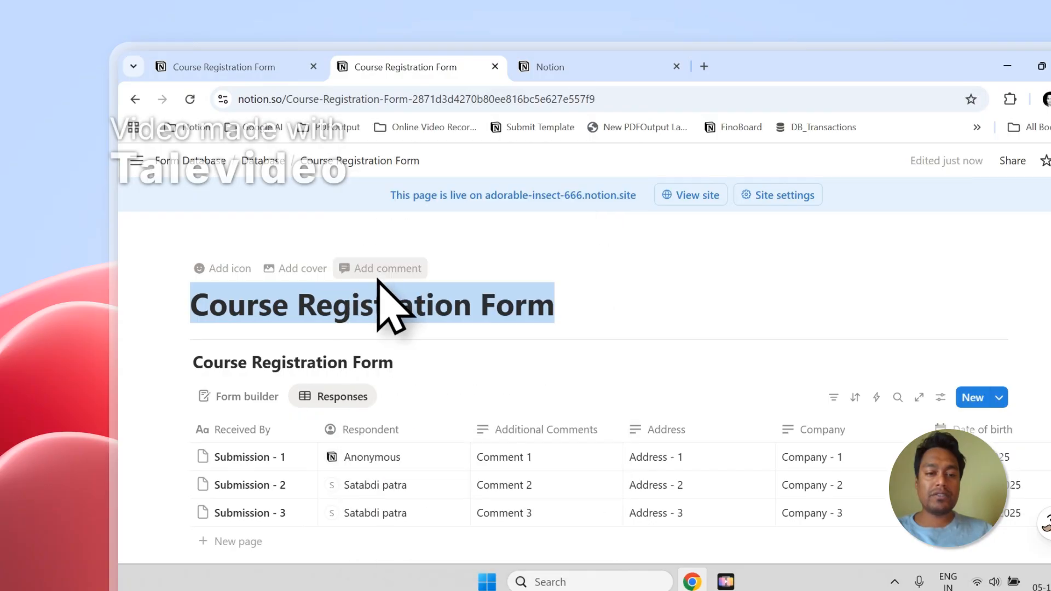
# Step: Return to the PDFOutput connection request, accept its permissions and choose to select individual pages to share
pyautogui.click(548, 67)
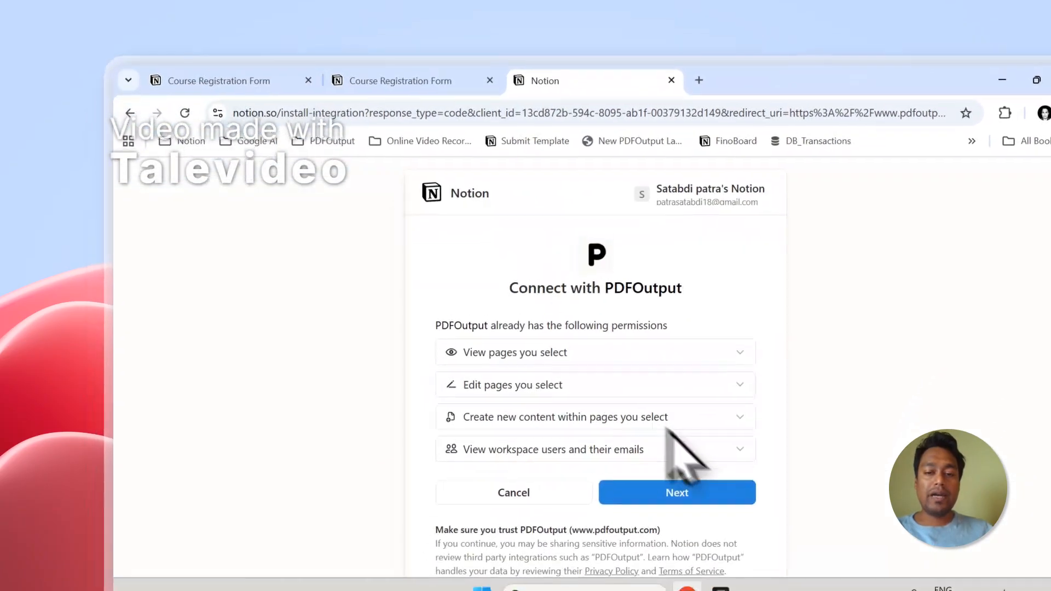
pyautogui.click(711, 482)
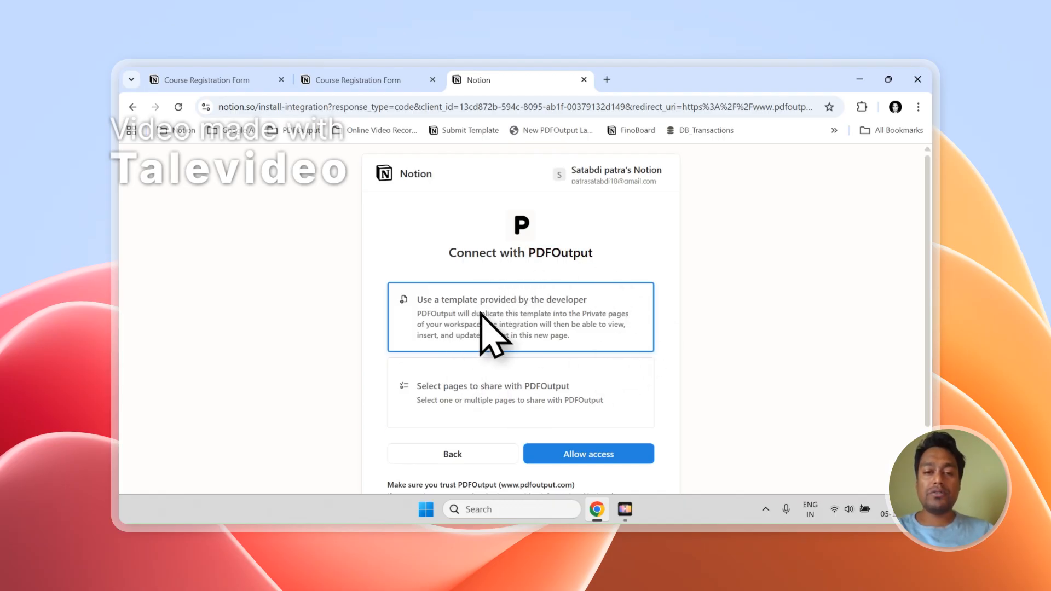
pyautogui.click(412, 383)
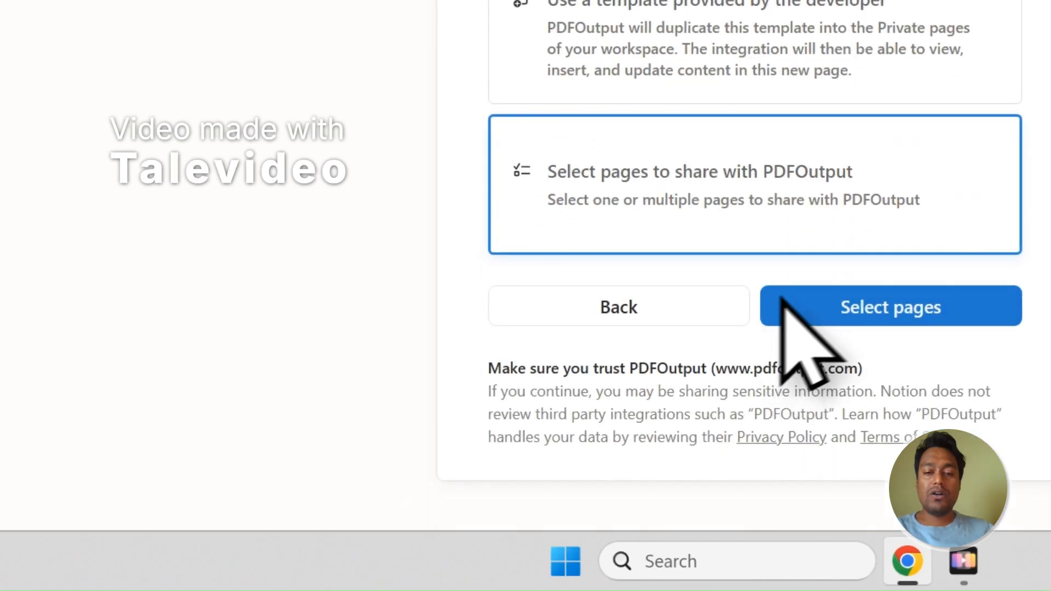
pyautogui.click(891, 303)
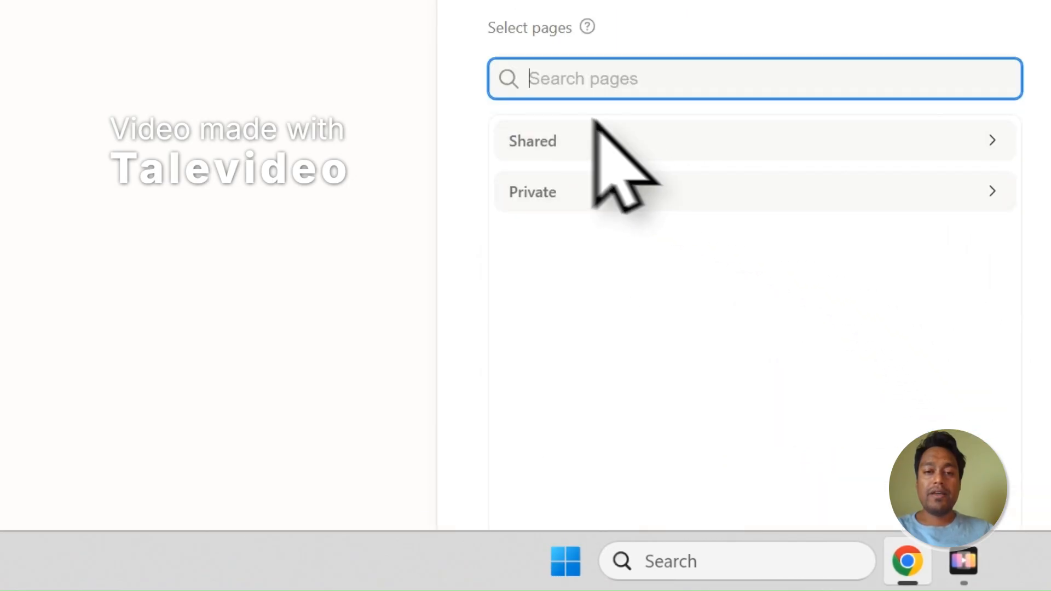
pyautogui.scroll(-2, 582, 148)
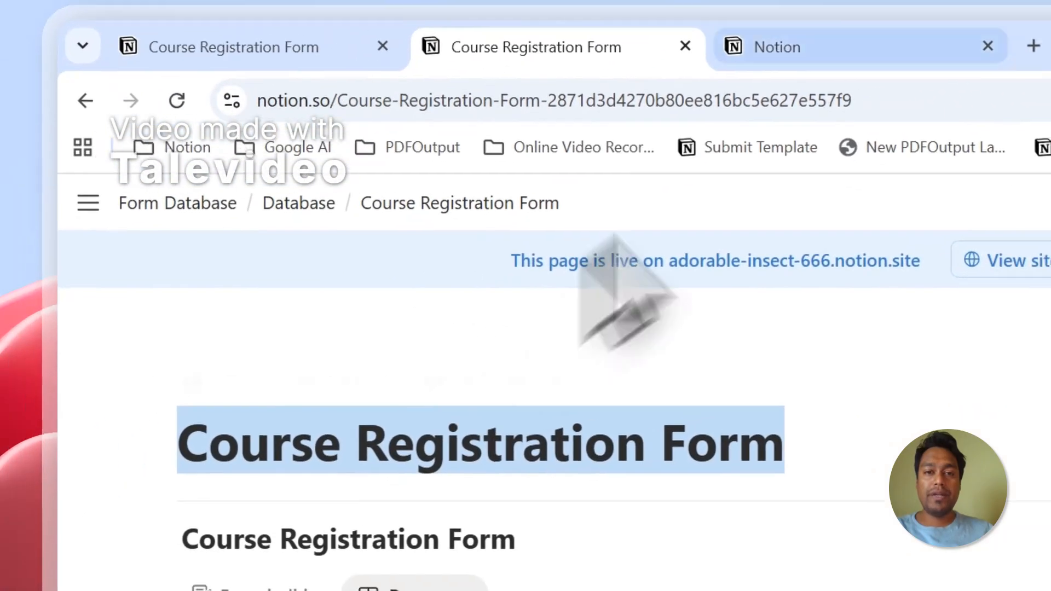
# Step: Search the shareable pages for "Course Registration Form" and add the page located under Form Database / Database
pyautogui.click(815, 129)
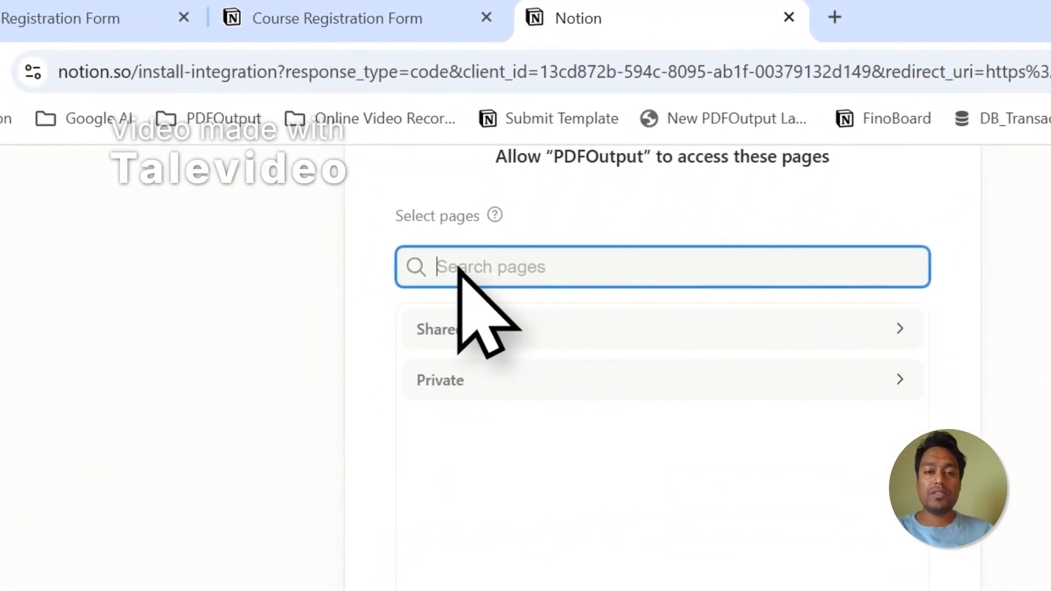
pyautogui.rightClick(458, 274)
pyautogui.click(501, 557)
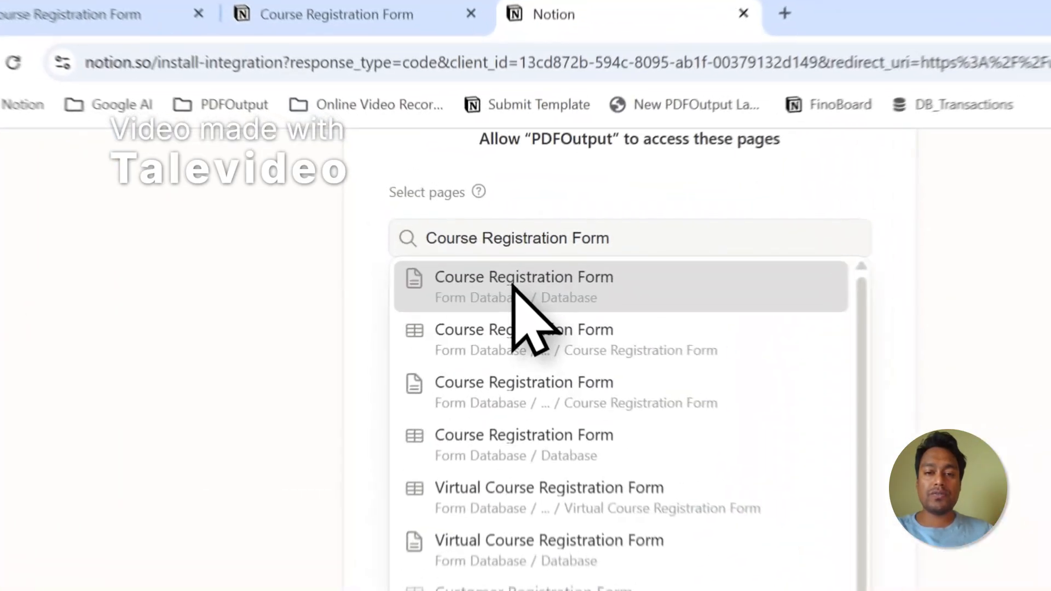
pyautogui.click(460, 229)
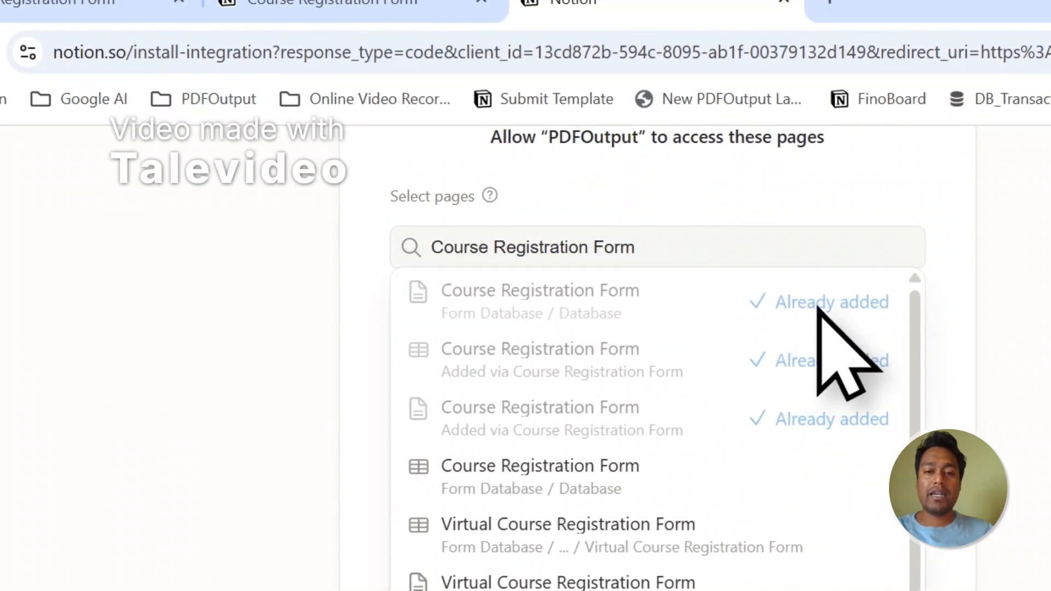
pyautogui.click(816, 174)
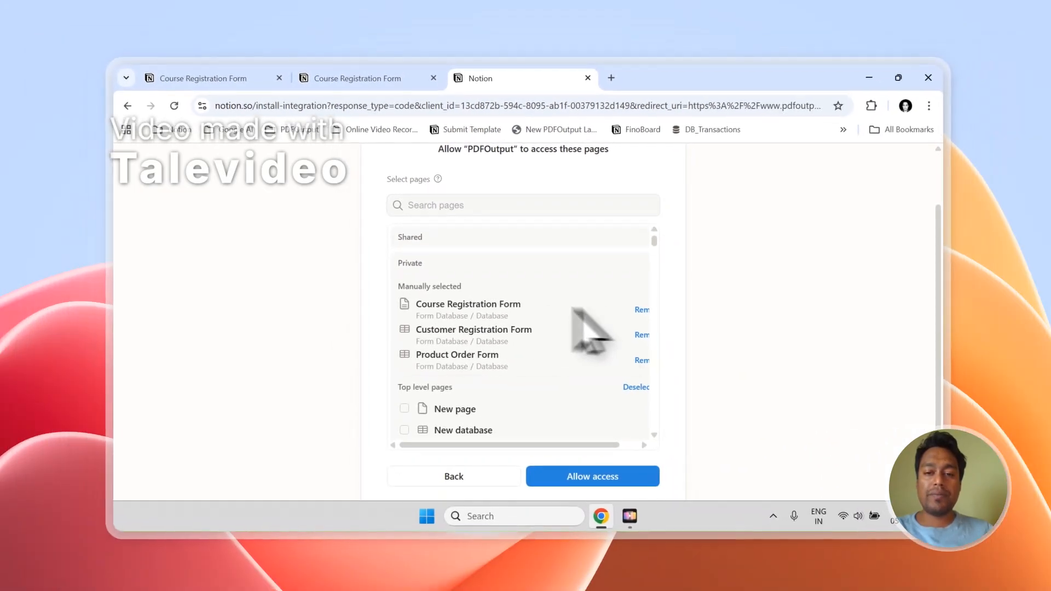
# Step: Review the pages selected for PDFOutput access against the Course Registration Form page and its responses table
pyautogui.scroll(-2, 491, 272)
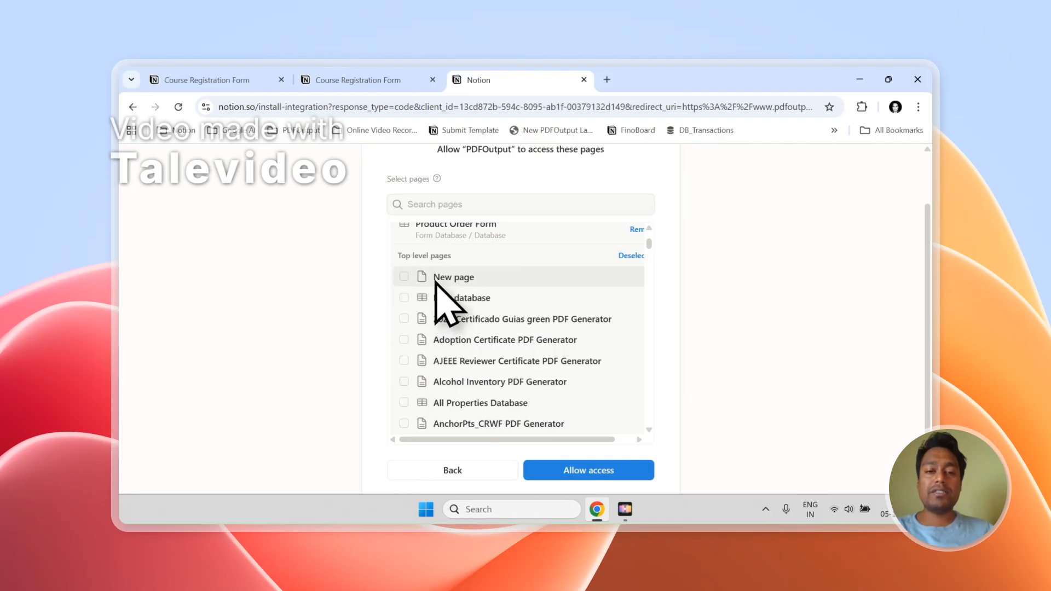
pyautogui.scroll(3, 436, 282)
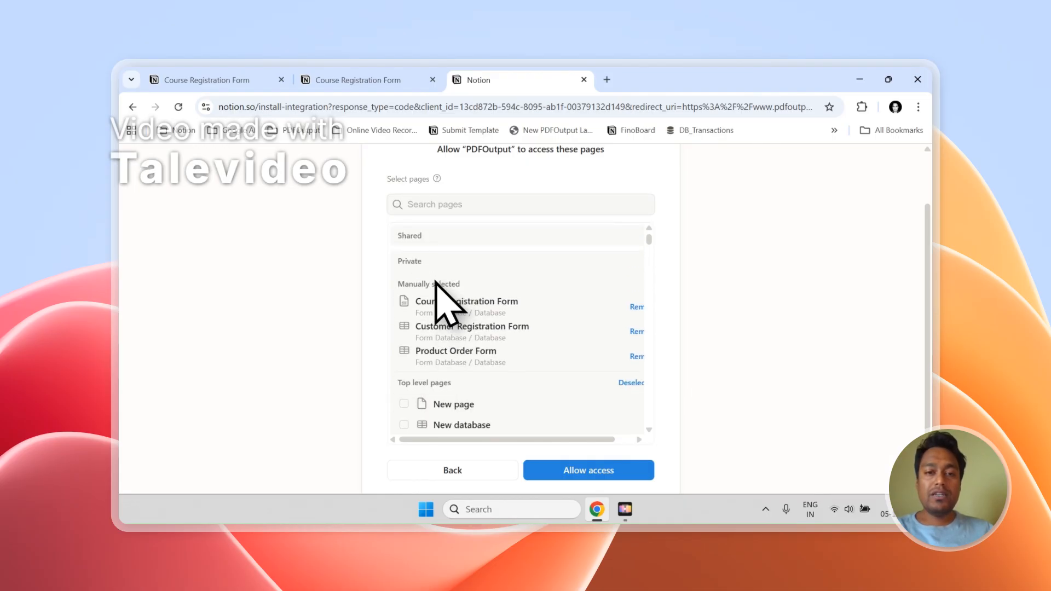
pyautogui.click(432, 211)
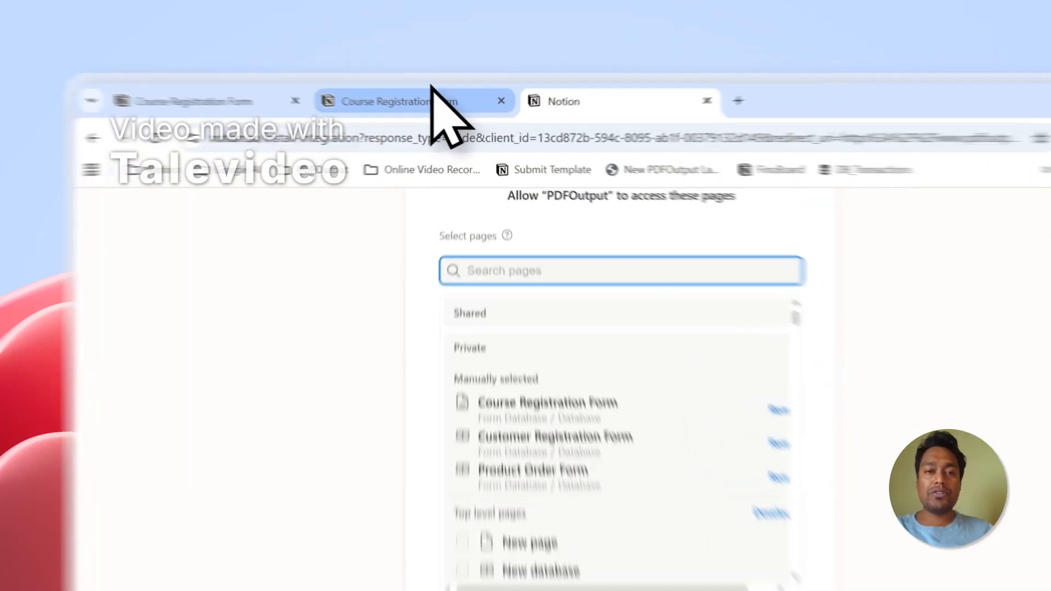
pyautogui.click(394, 82)
pyautogui.scroll(-10, 493, 329)
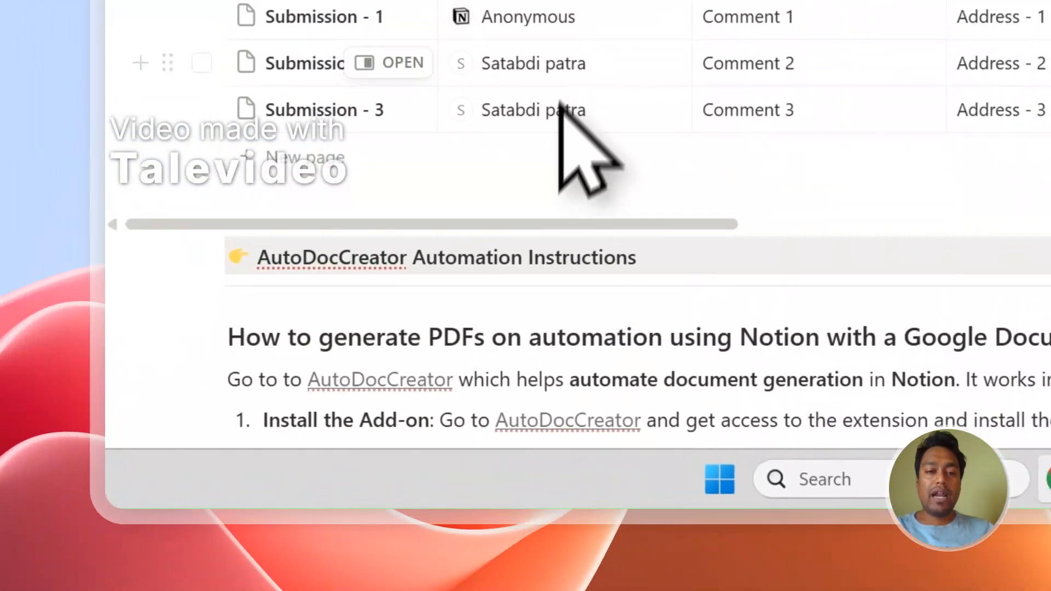
pyautogui.scroll(8, 556, 219)
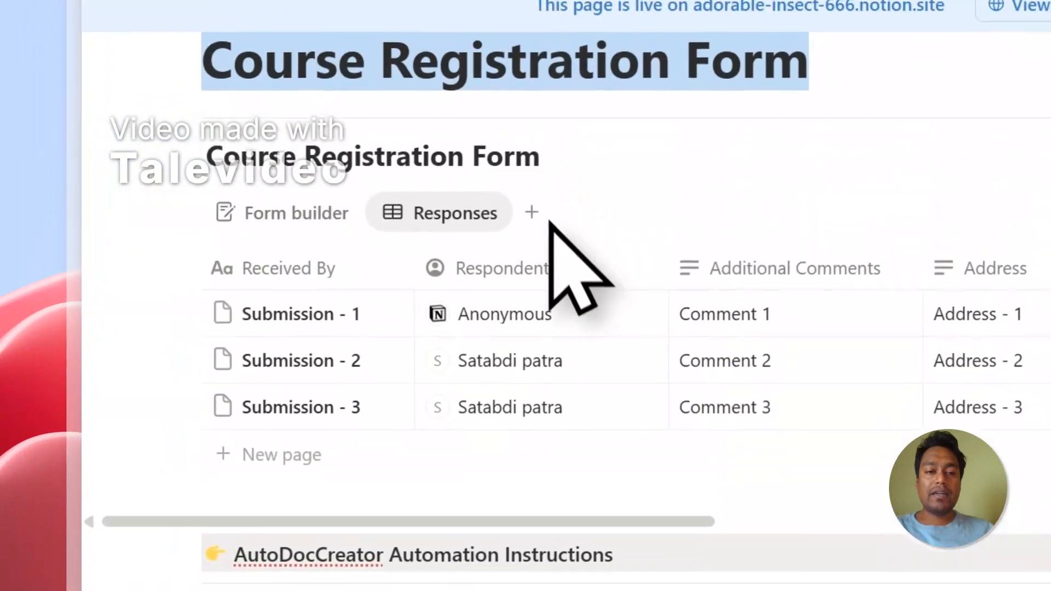
pyautogui.click(667, 222)
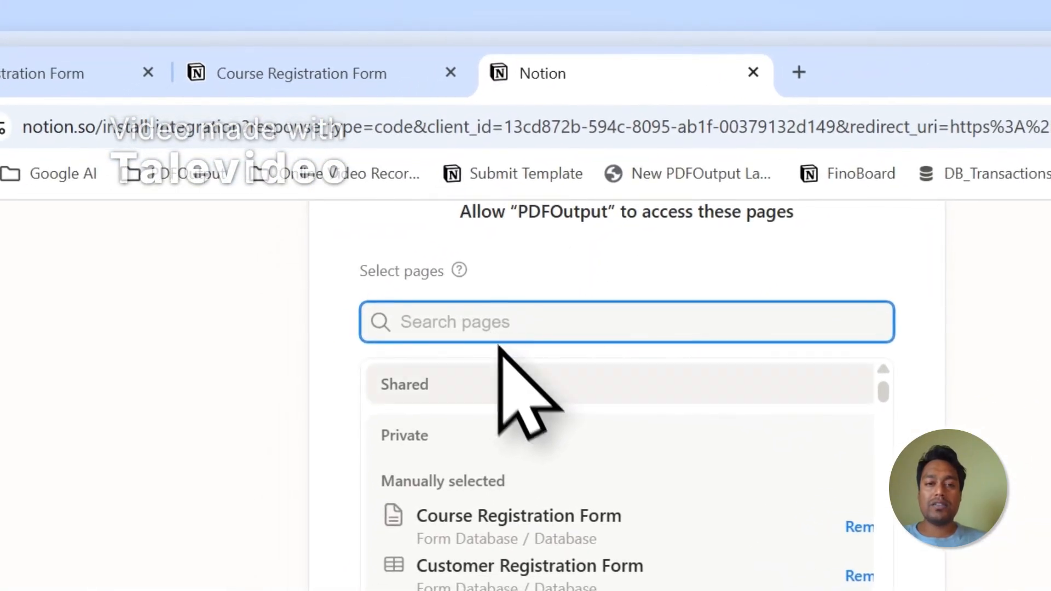
pyautogui.click(323, 77)
pyautogui.click(542, 482)
pyautogui.moveTo(772, 246); pyautogui.dragTo(192, 233)
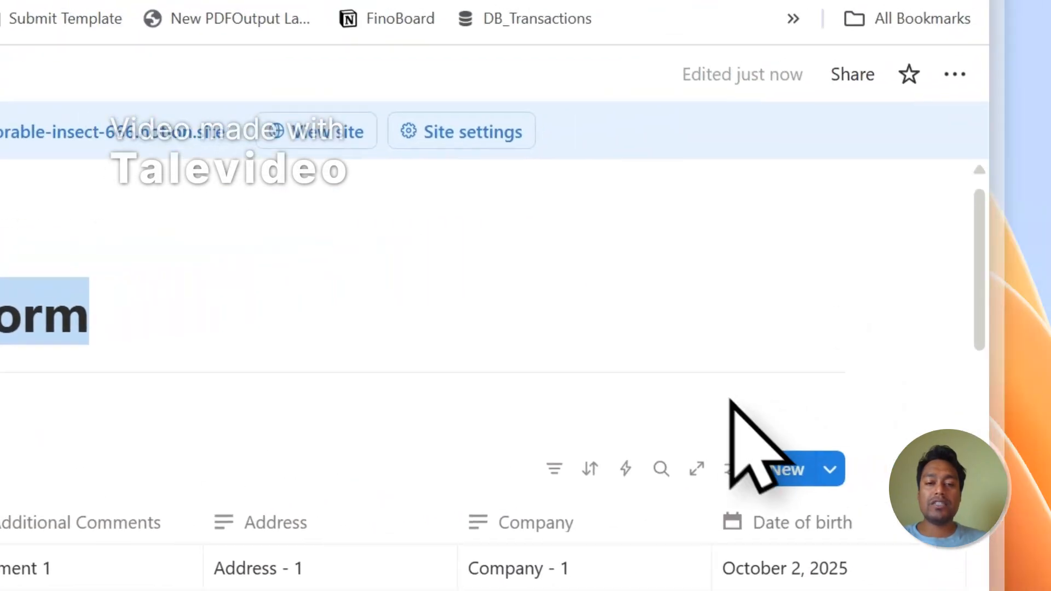
pyautogui.click(341, 109)
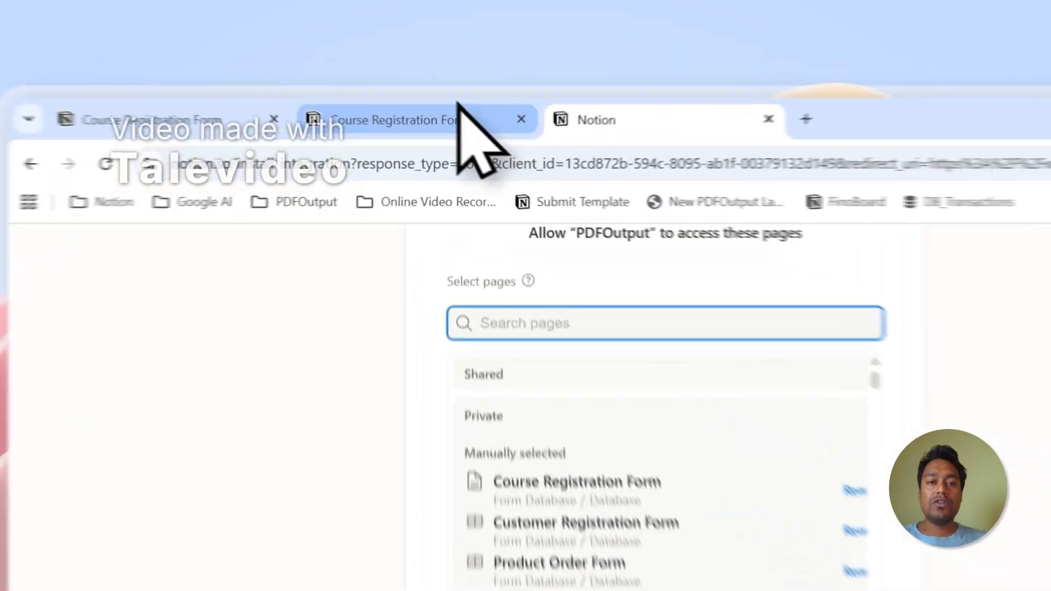
# Step: Check the selected pages against the Course Registration Form page in Notion and allow PDFOutput to access them
pyautogui.click(383, 80)
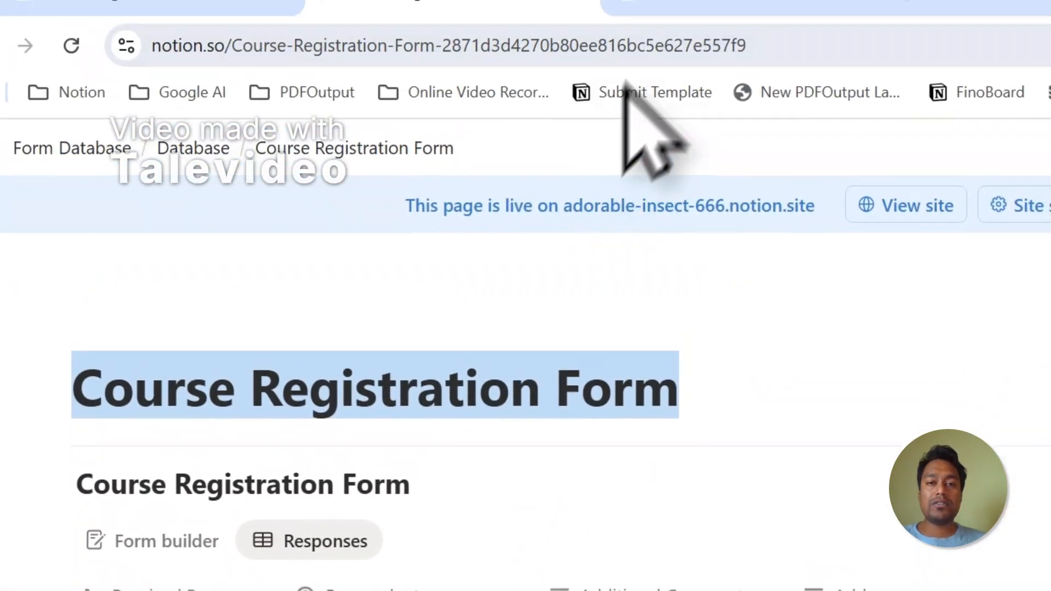
pyautogui.click(629, 74)
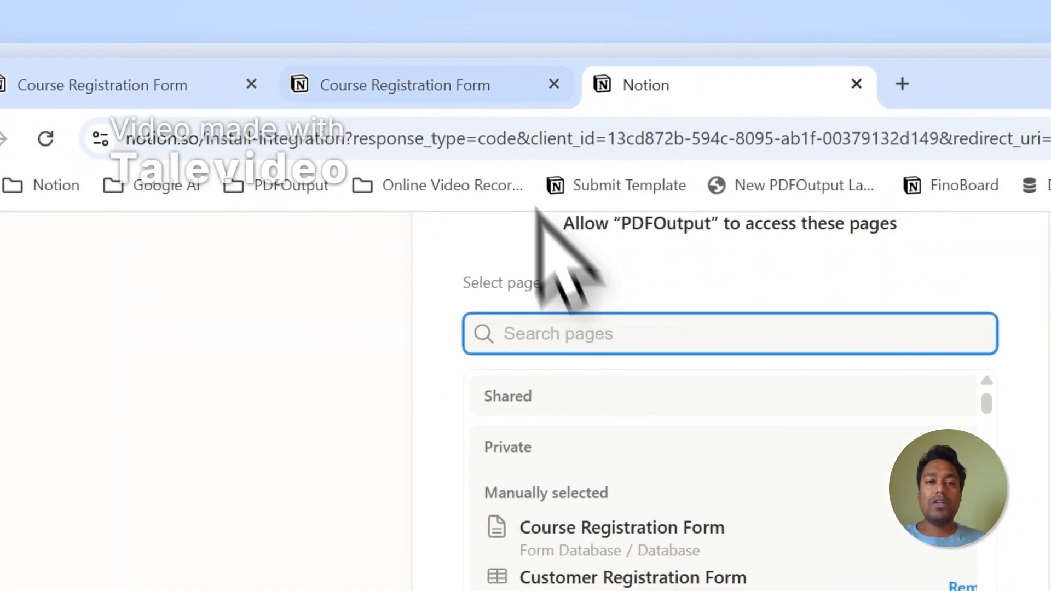
pyautogui.click(465, 84)
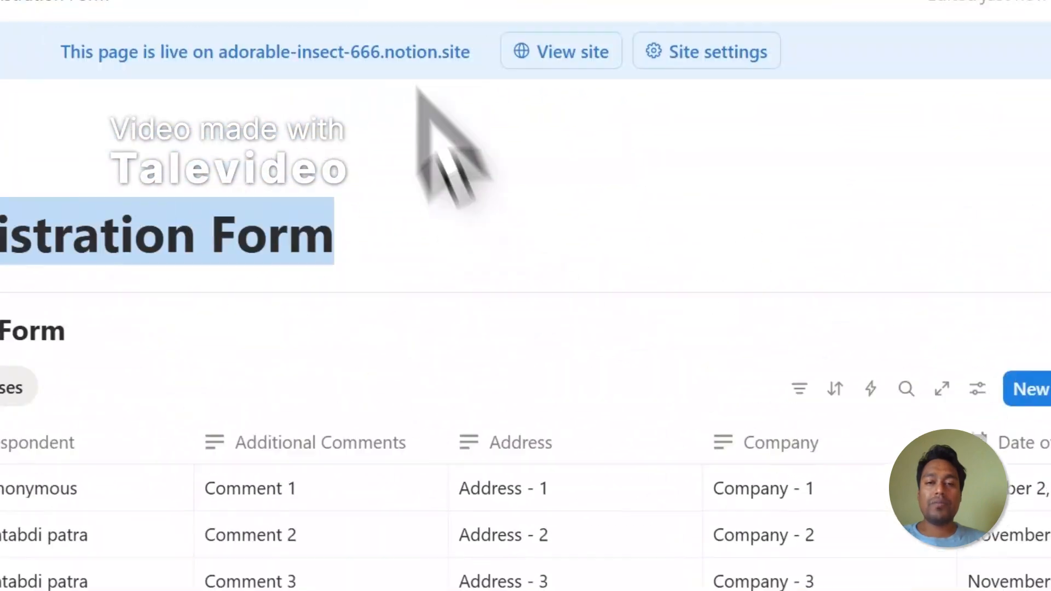
pyautogui.click(511, 123)
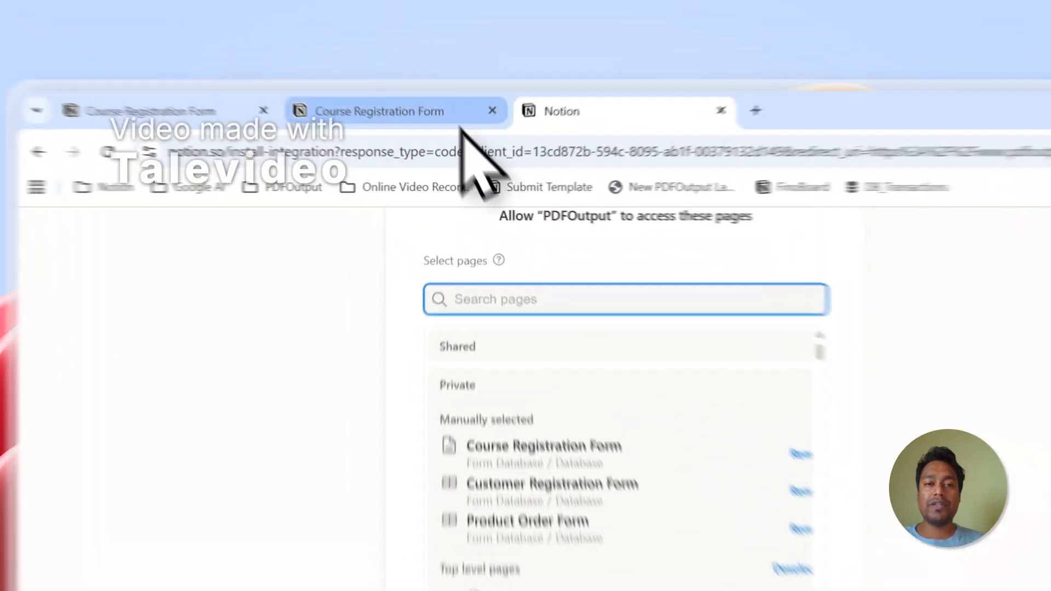
pyautogui.click(405, 81)
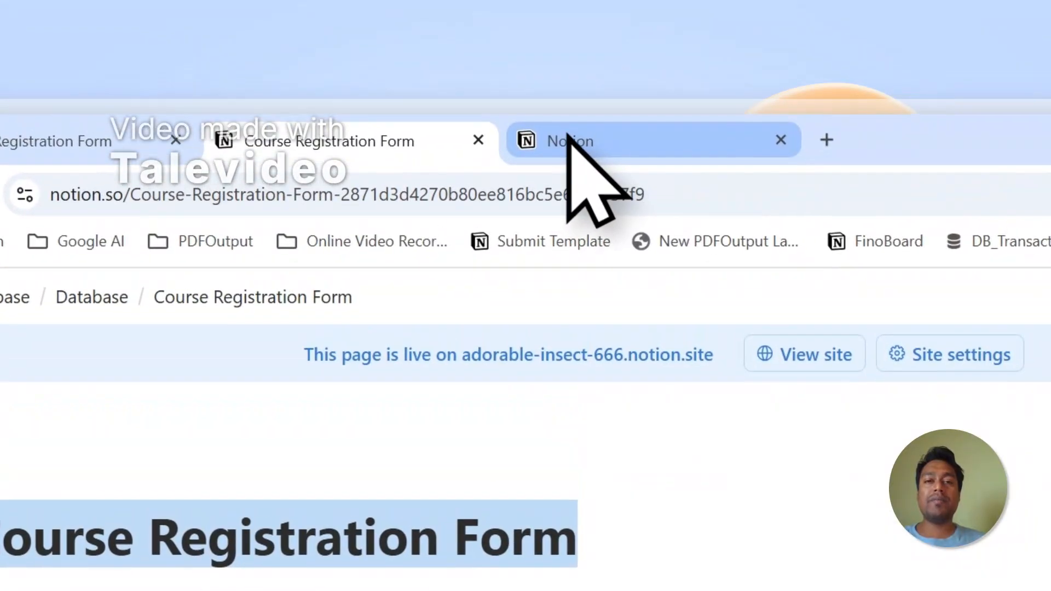
pyautogui.click(568, 138)
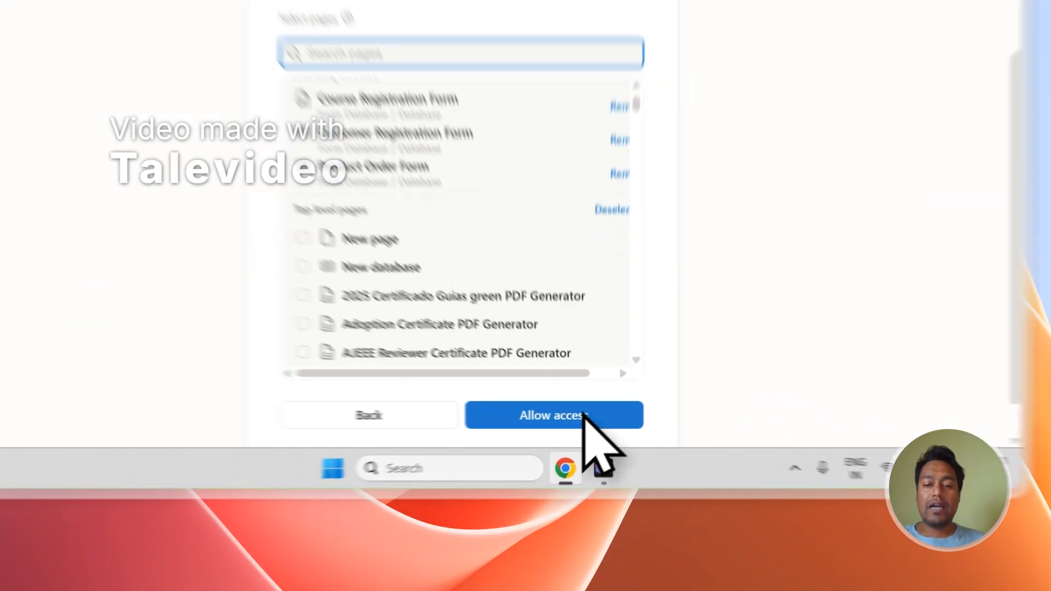
pyautogui.click(608, 470)
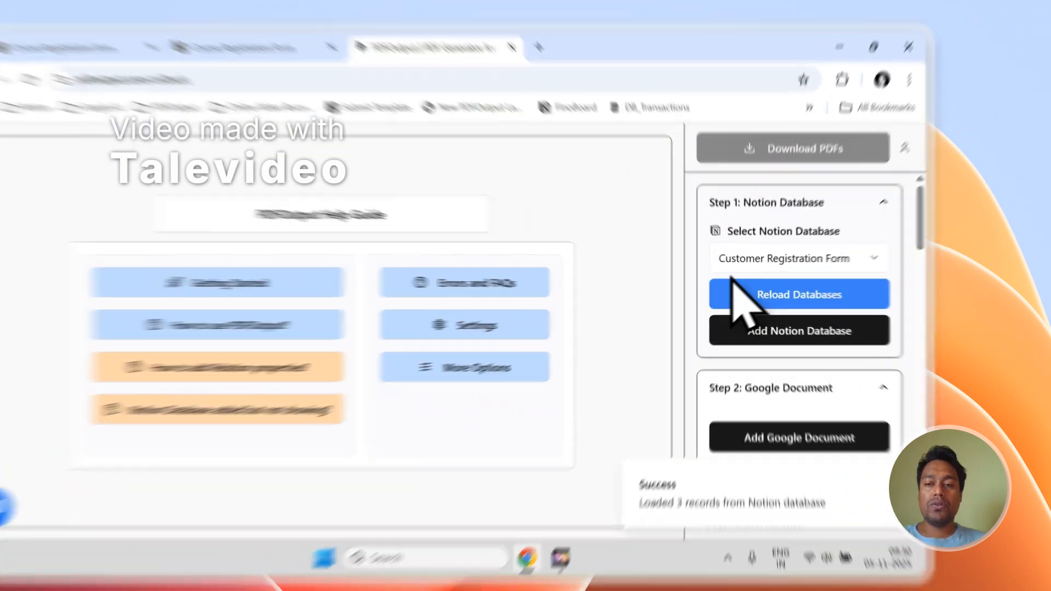
# Step: Refresh the PDFOutput page and set Course Registration Form as the Notion database
pyautogui.click(792, 259)
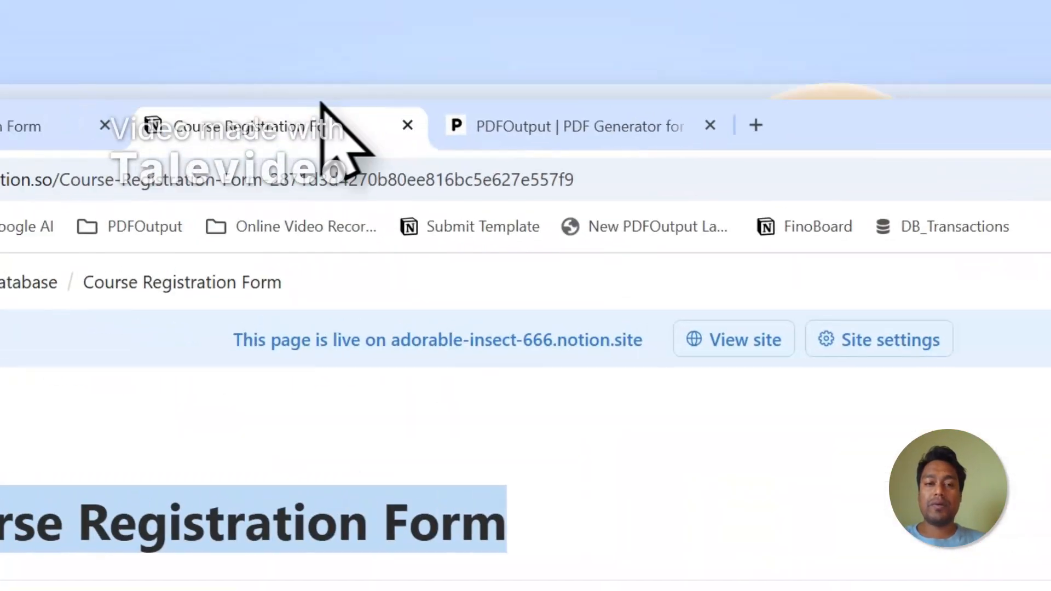
pyautogui.click(626, 135)
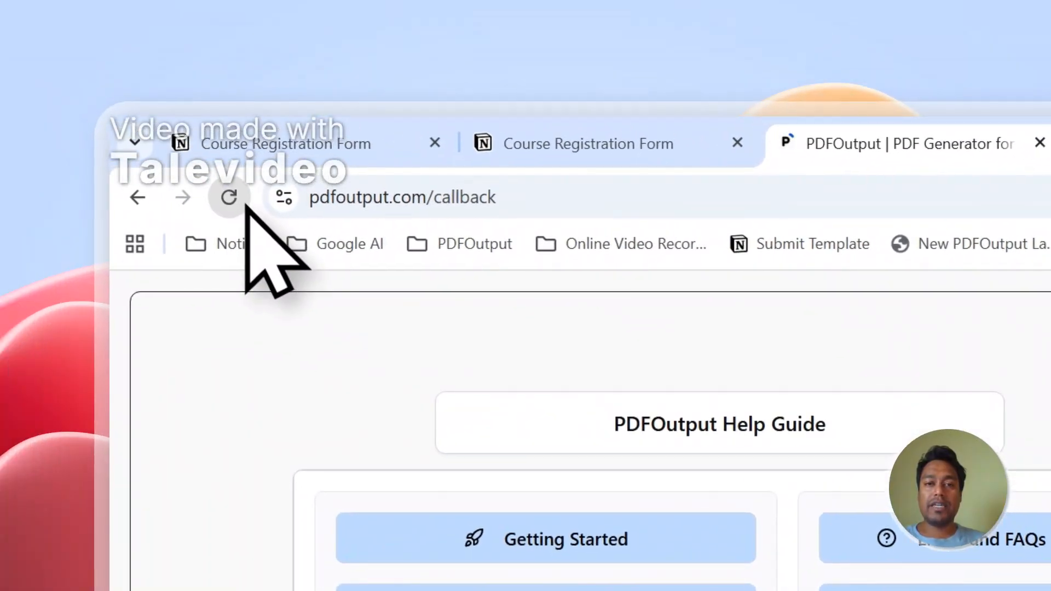
pyautogui.click(230, 198)
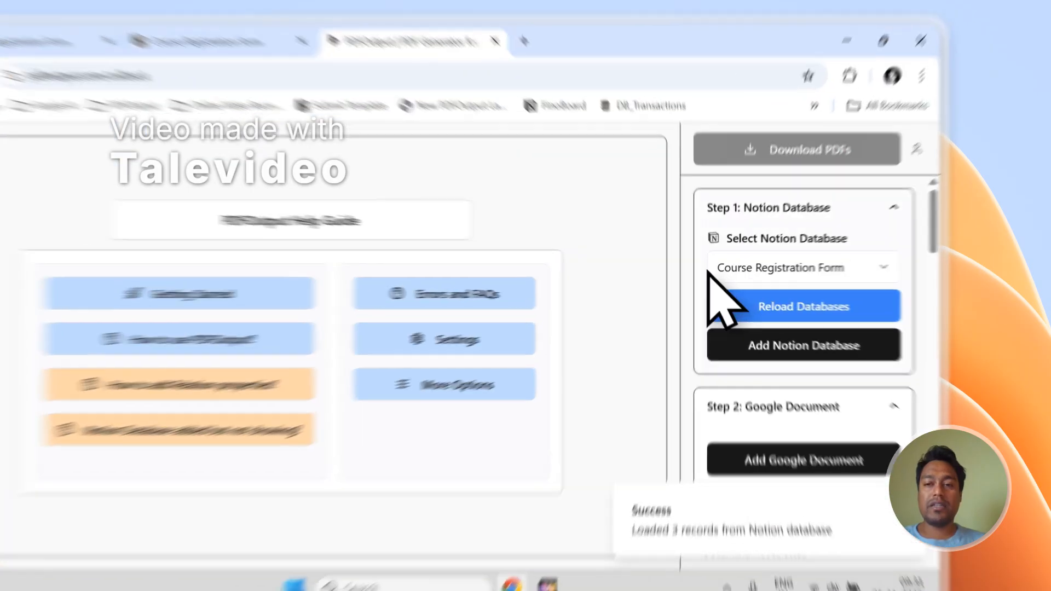
pyautogui.click(808, 263)
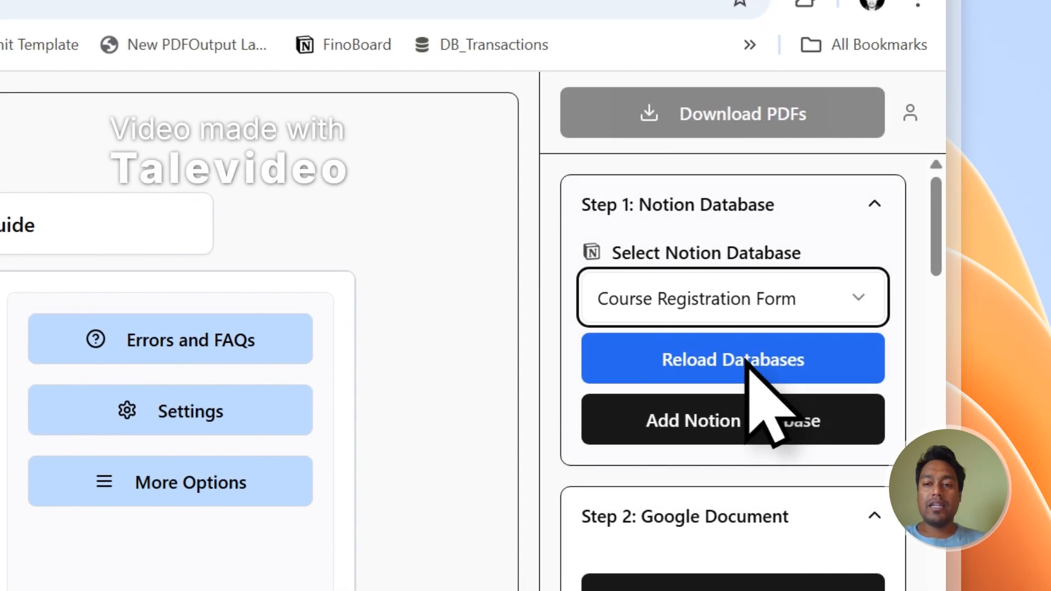
# Step: Examine the property list in the Mapping Section and compare it with the columns of the Course Registration Form responses table in Notion
pyautogui.scroll(-5, 937, 257)
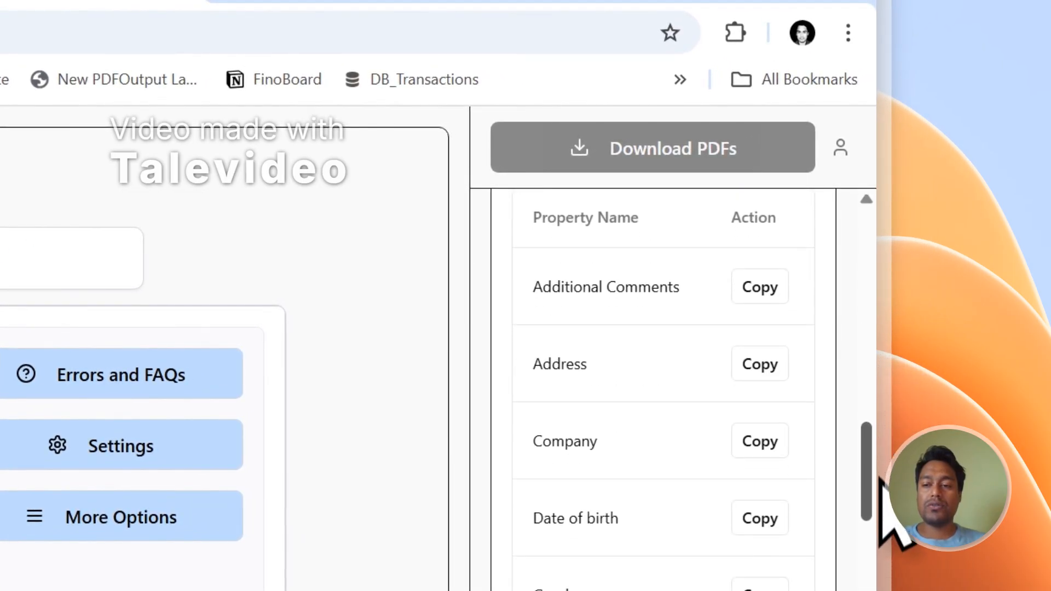
pyautogui.moveTo(880, 479); pyautogui.dragTo(863, 416)
pyautogui.scroll(2, 691, 273)
pyautogui.scroll(8, 691, 274)
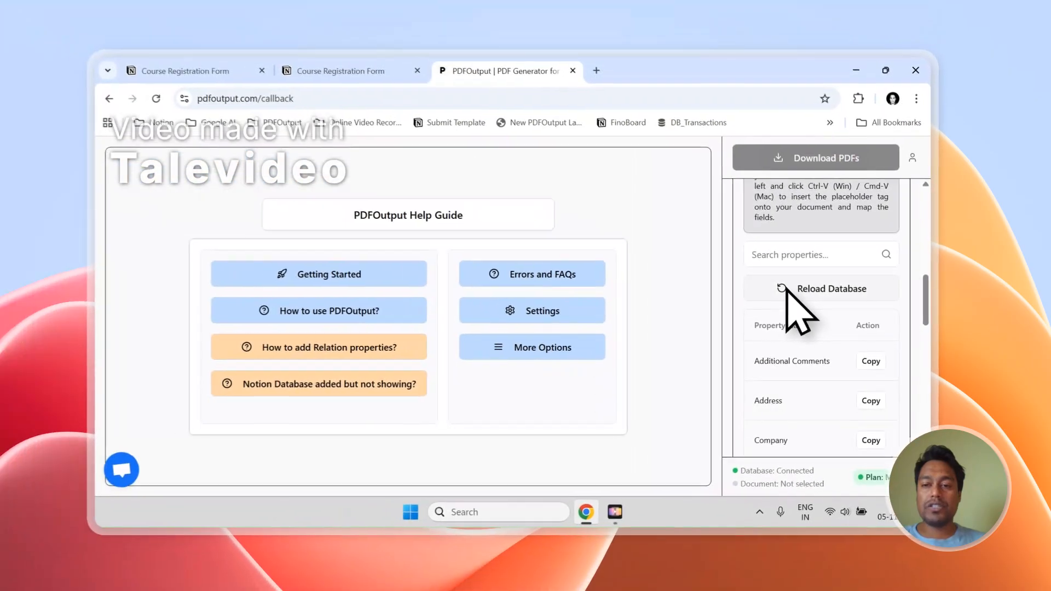
pyautogui.scroll(-3, 751, 274)
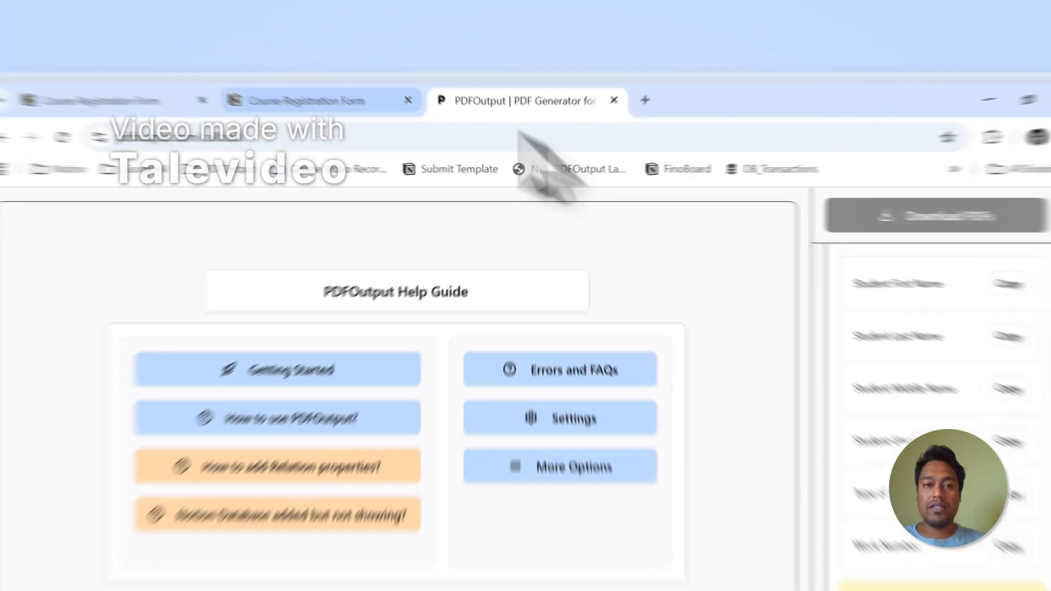
pyautogui.click(356, 80)
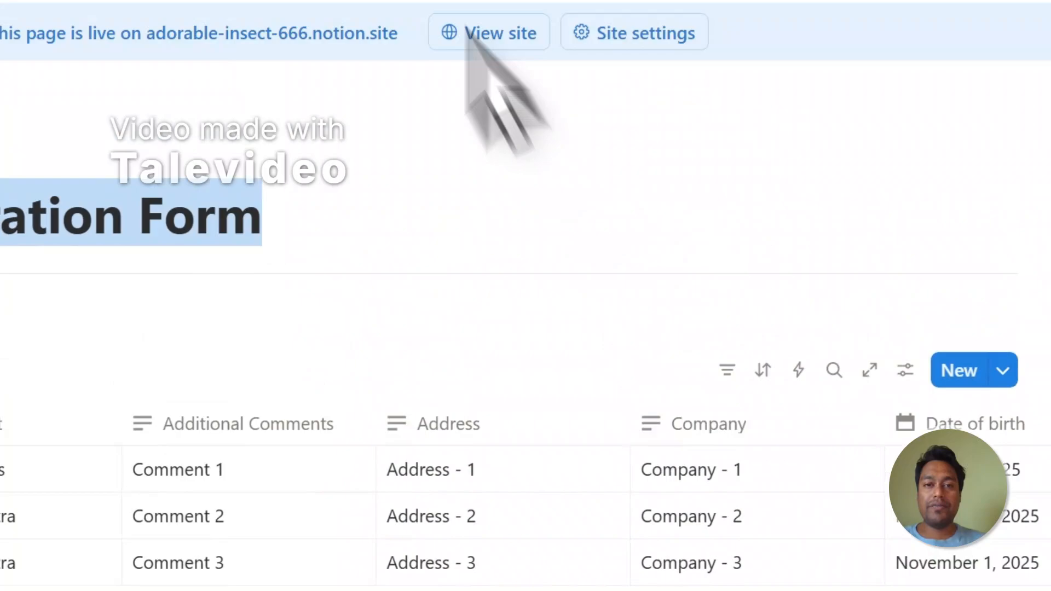
pyautogui.click(405, 104)
pyautogui.scroll(8, 767, 393)
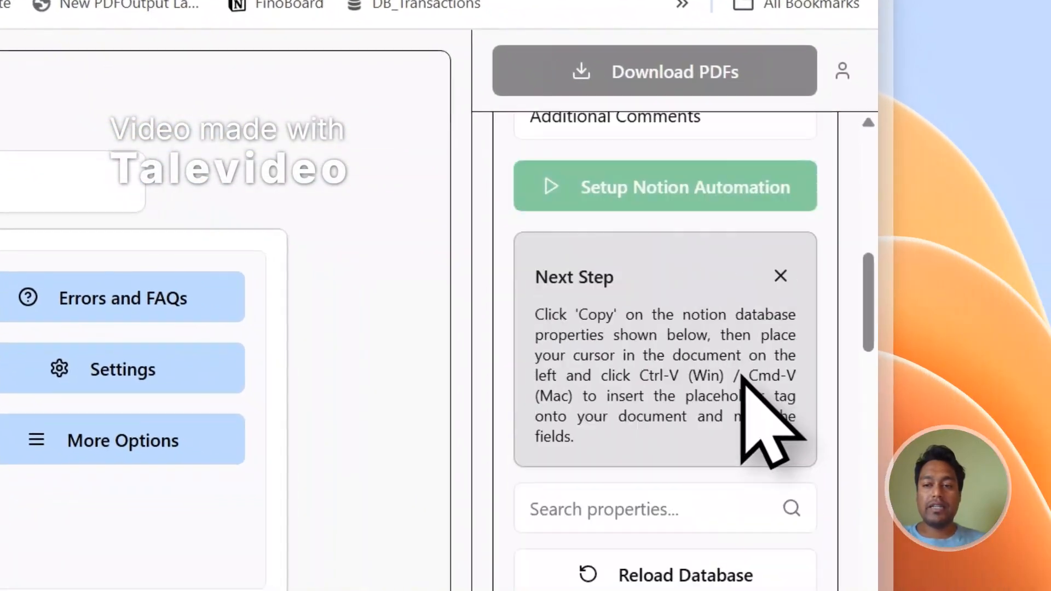
pyautogui.scroll(-3, 745, 383)
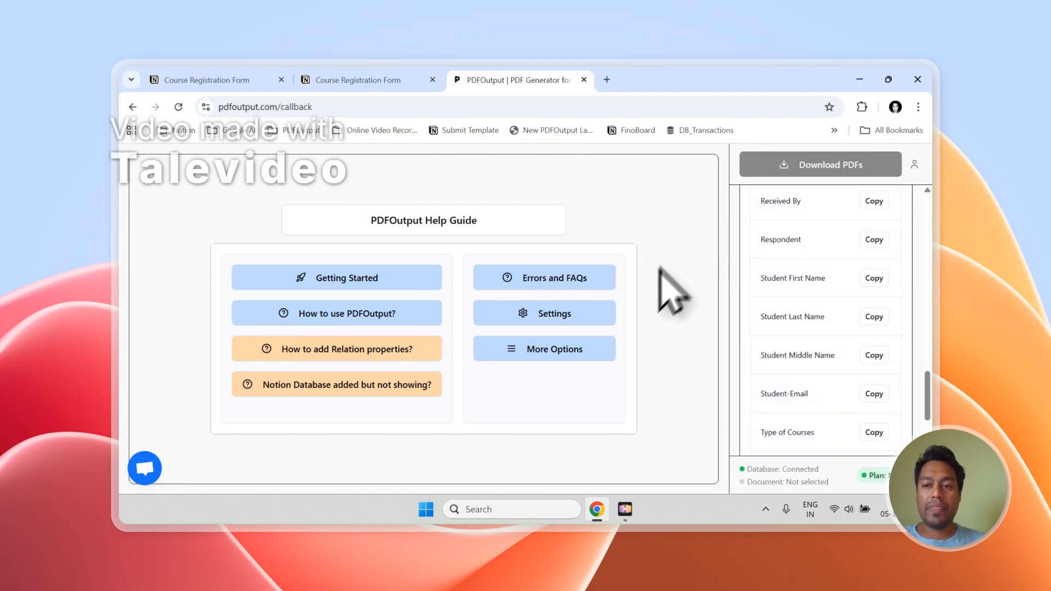
pyautogui.scroll(5, 879, 327)
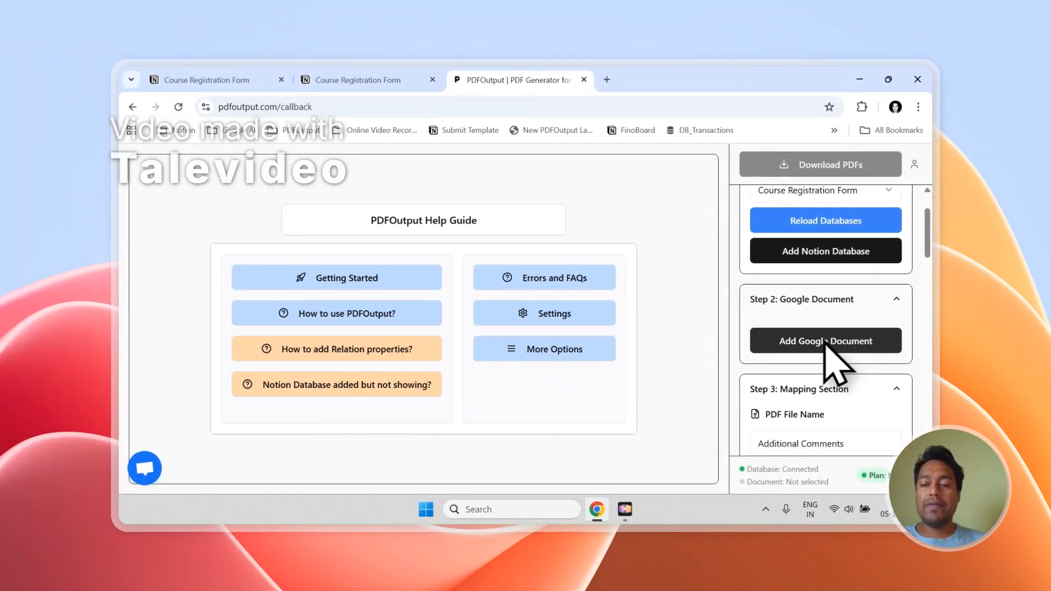
pyautogui.click(826, 345)
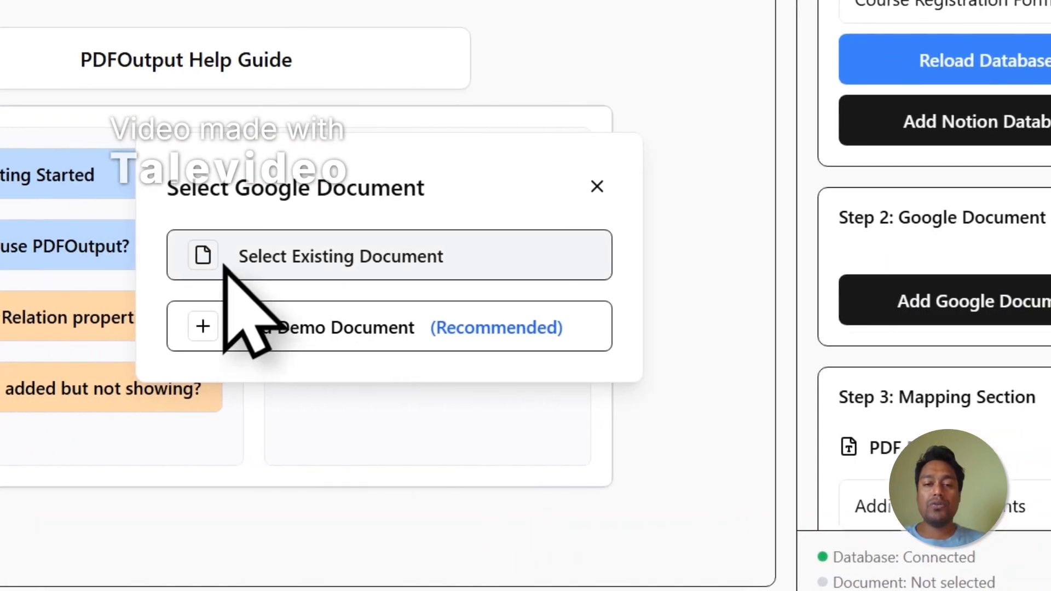
pyautogui.click(322, 272)
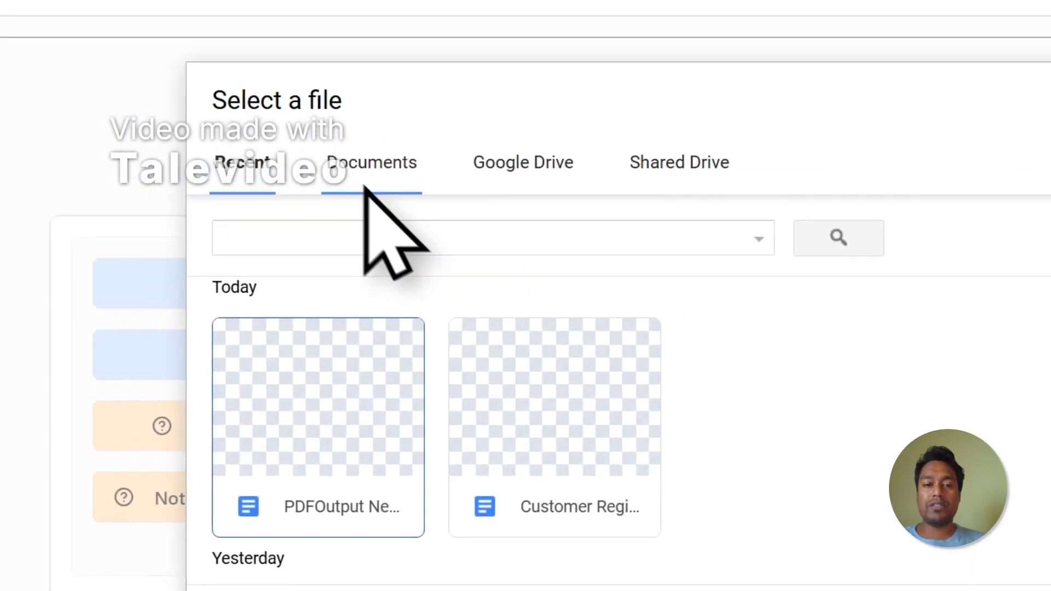
pyautogui.click(364, 181)
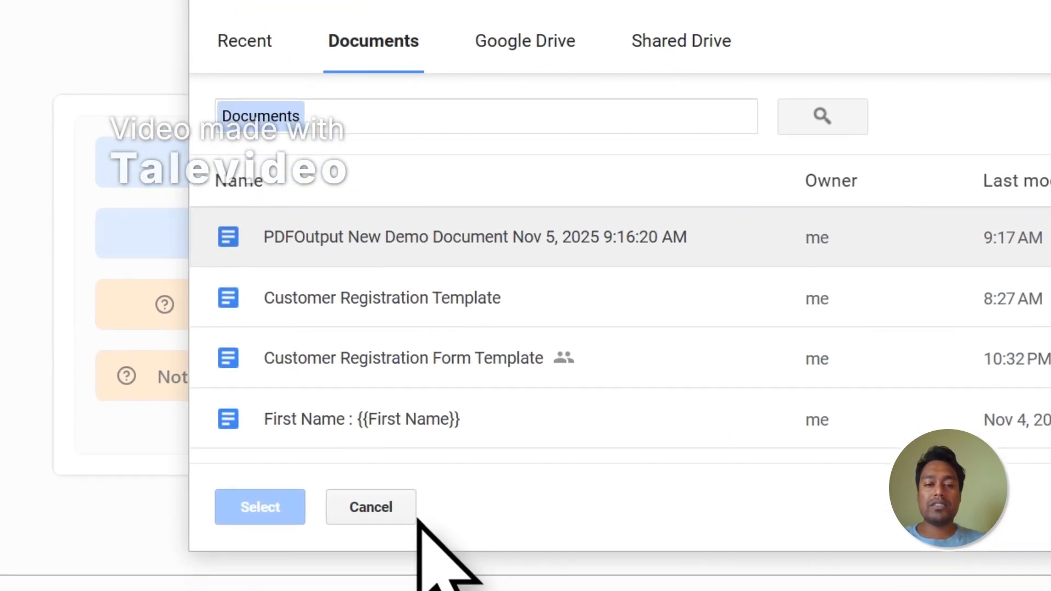
pyautogui.click(407, 553)
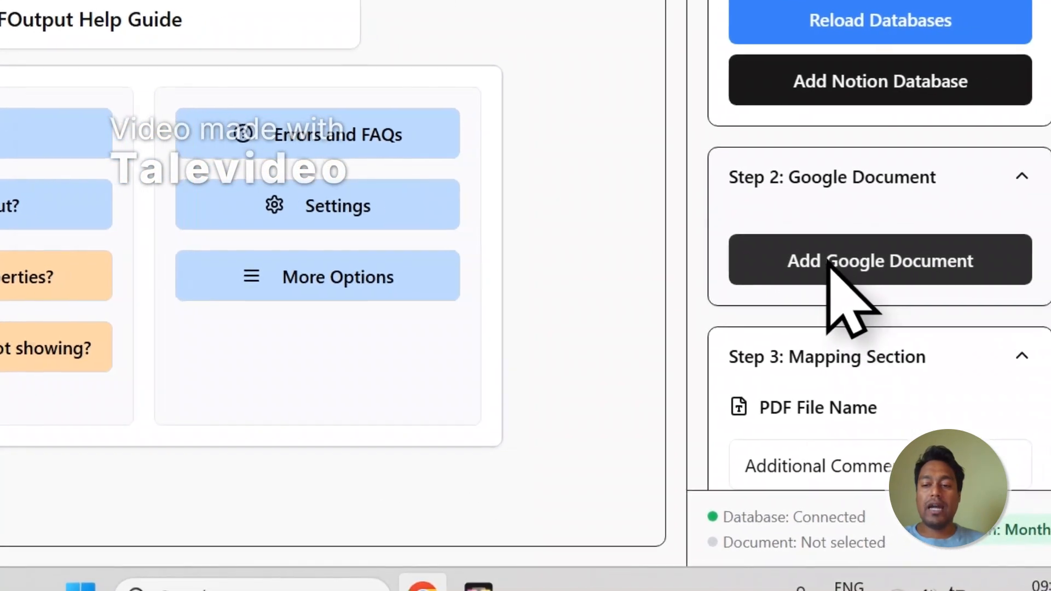
# Step: Add the recommended demo document as the Google document and rename it Course Registration Template
pyautogui.click(824, 266)
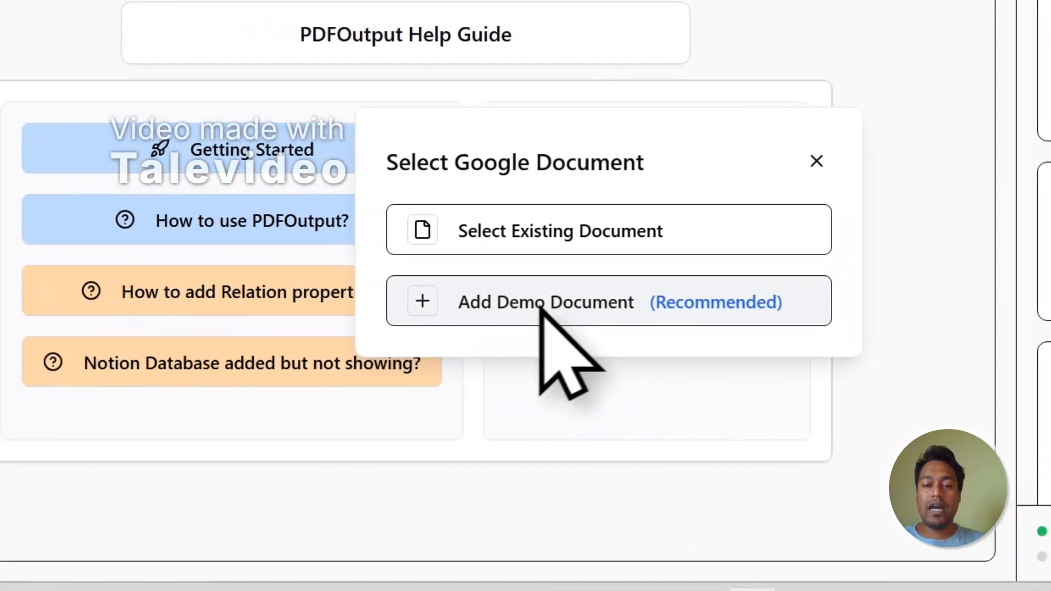
pyautogui.click(210, 290)
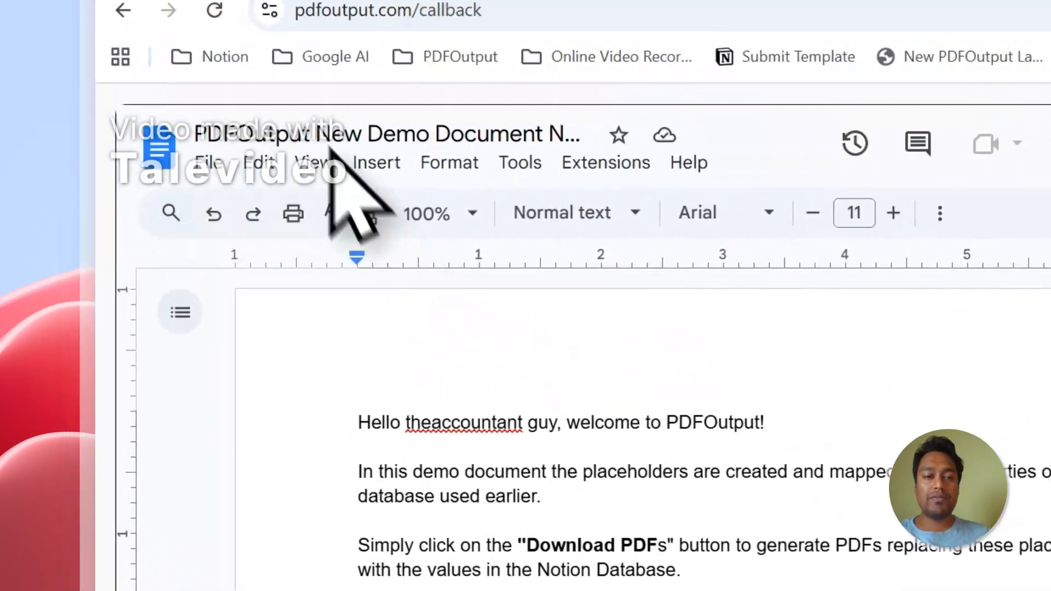
pyautogui.click(285, 306)
pyautogui.hotkey('ctrl', 'a')
pyautogui.write('Cour')
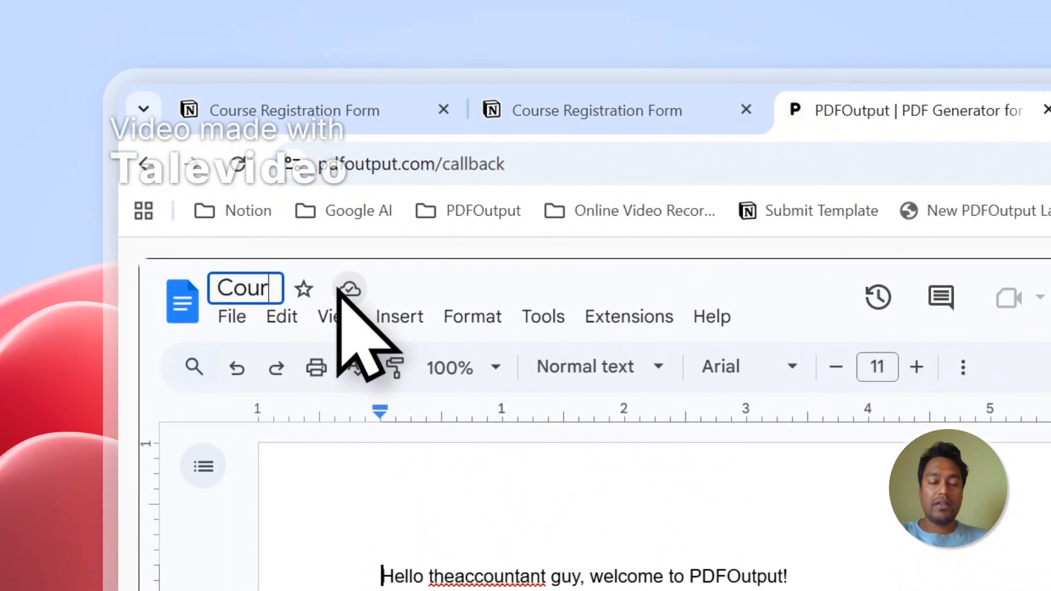
pyautogui.write('se Registration tE')
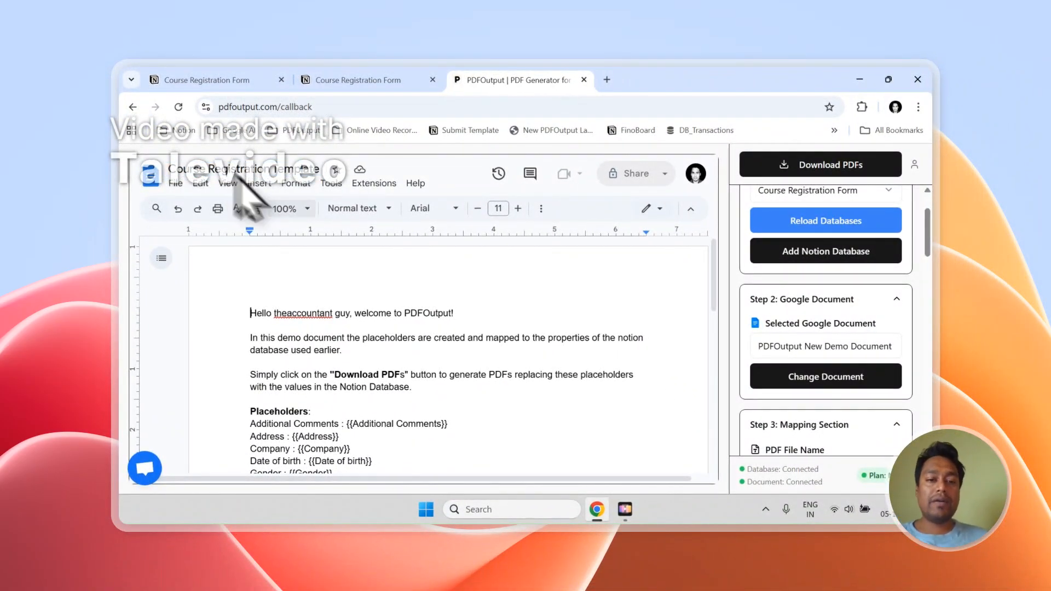
# Step: Delete the introductory text and the Placeholders heading from the template, keeping only the list of properties with their placeholders
pyautogui.click(351, 360)
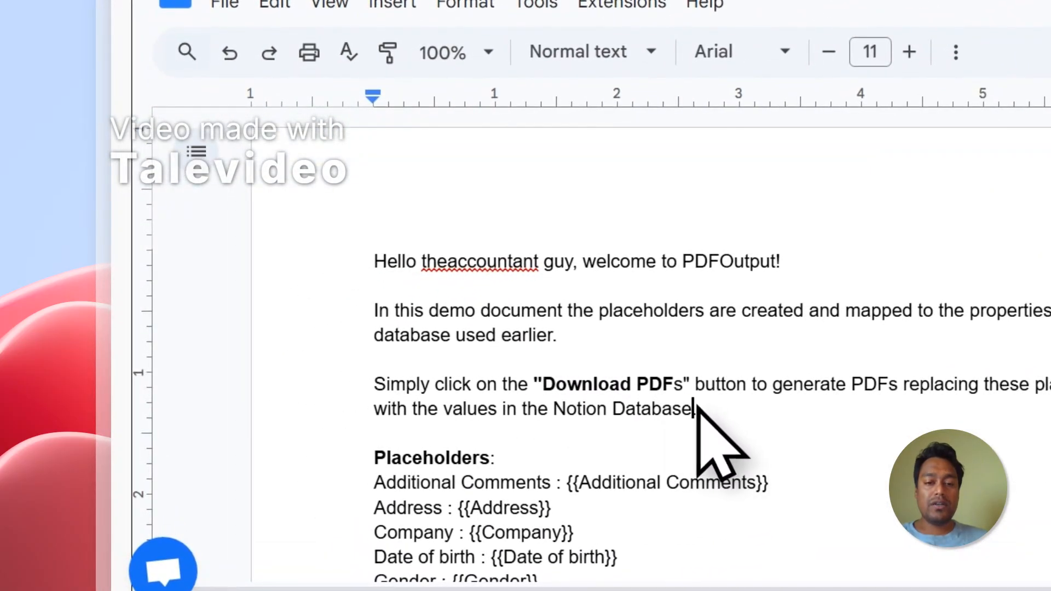
pyautogui.moveTo(699, 411); pyautogui.dragTo(500, 342)
pyautogui.press('BackSpace')
pyautogui.press('BackSpace')
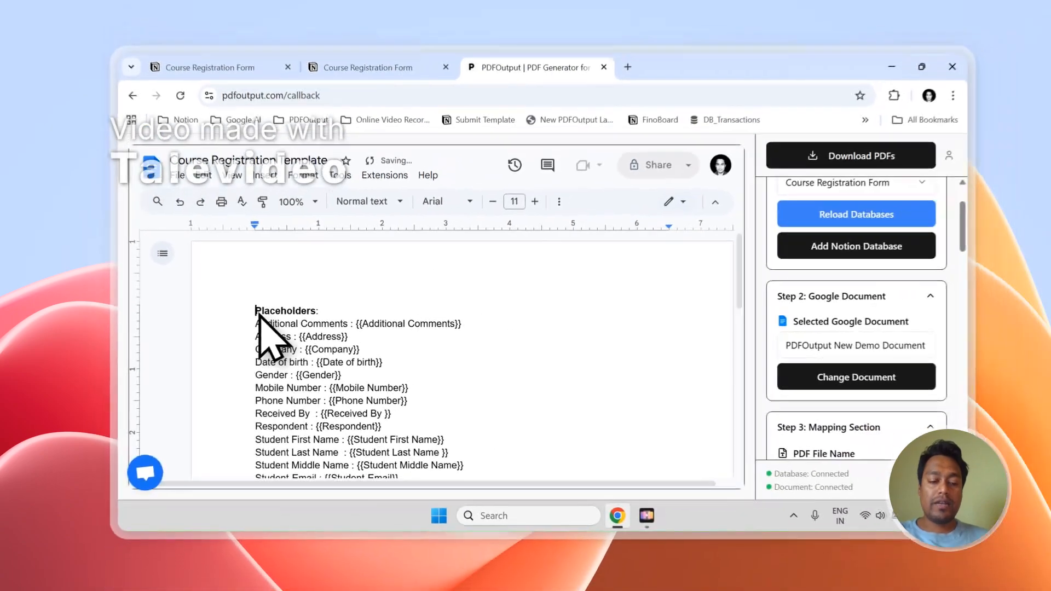
pyautogui.tripleClick(308, 294)
pyautogui.press('BackSpace')
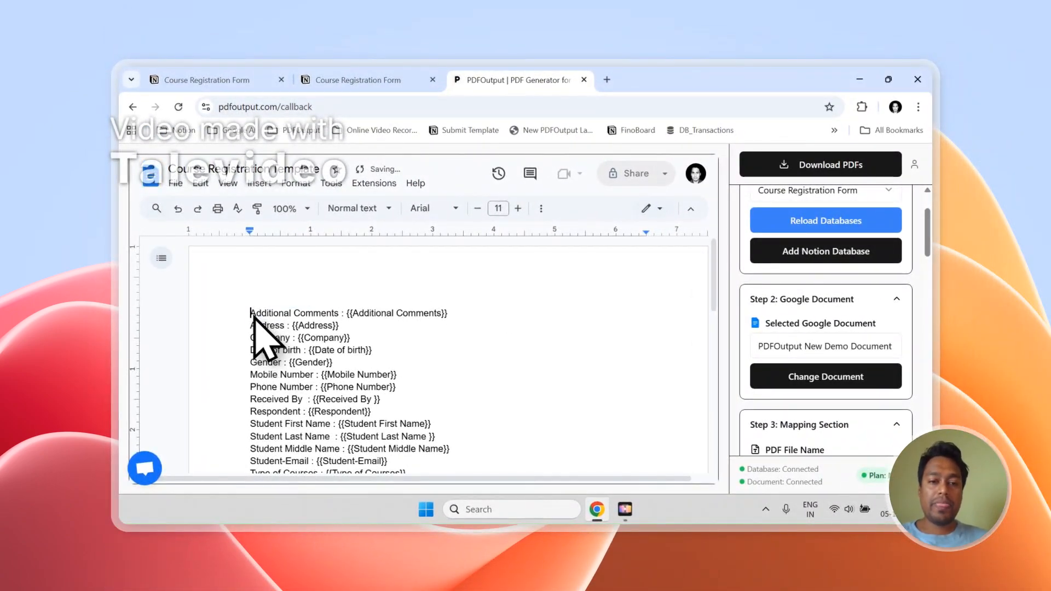
# Step: Review the template's placeholders, such as {{Additional Comments}} and {{Address}}, against the matching columns in the Notion responses table
pyautogui.scroll(-3, 305, 340)
pyautogui.scroll(3, 317, 352)
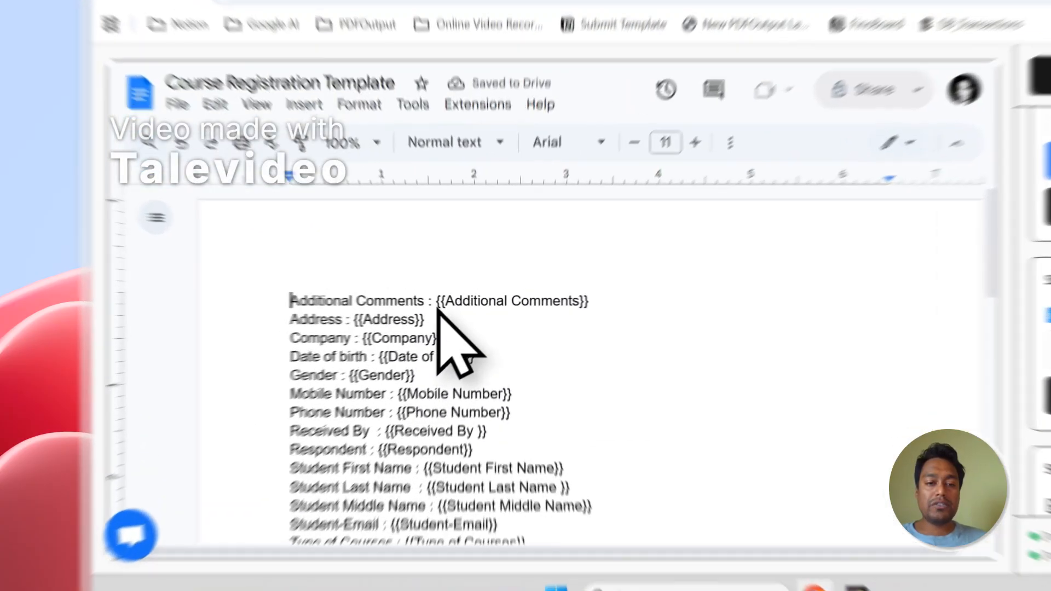
pyautogui.moveTo(348, 316); pyautogui.dragTo(448, 316)
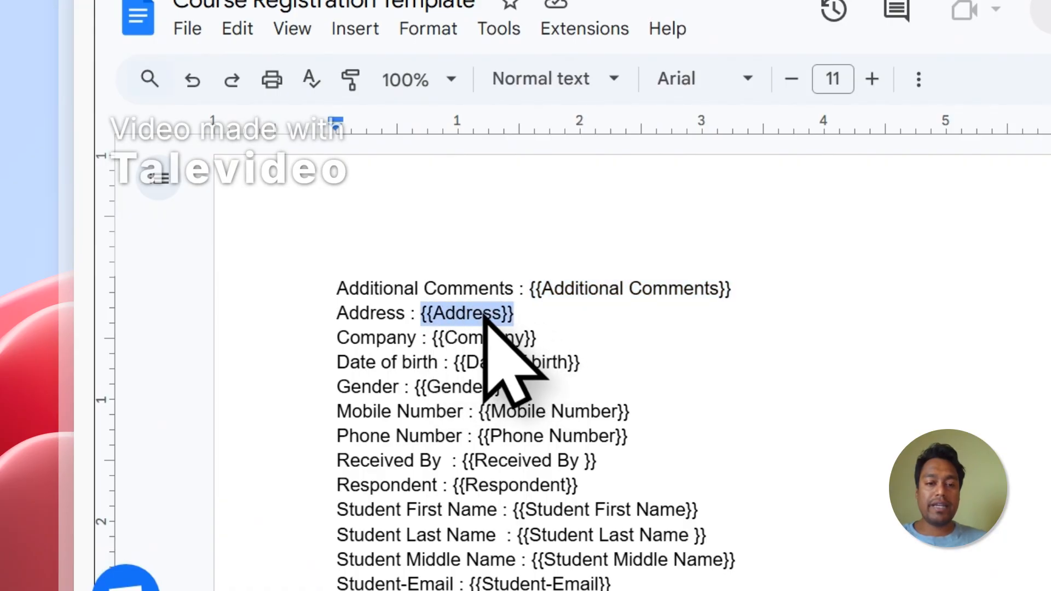
pyautogui.click(549, 62)
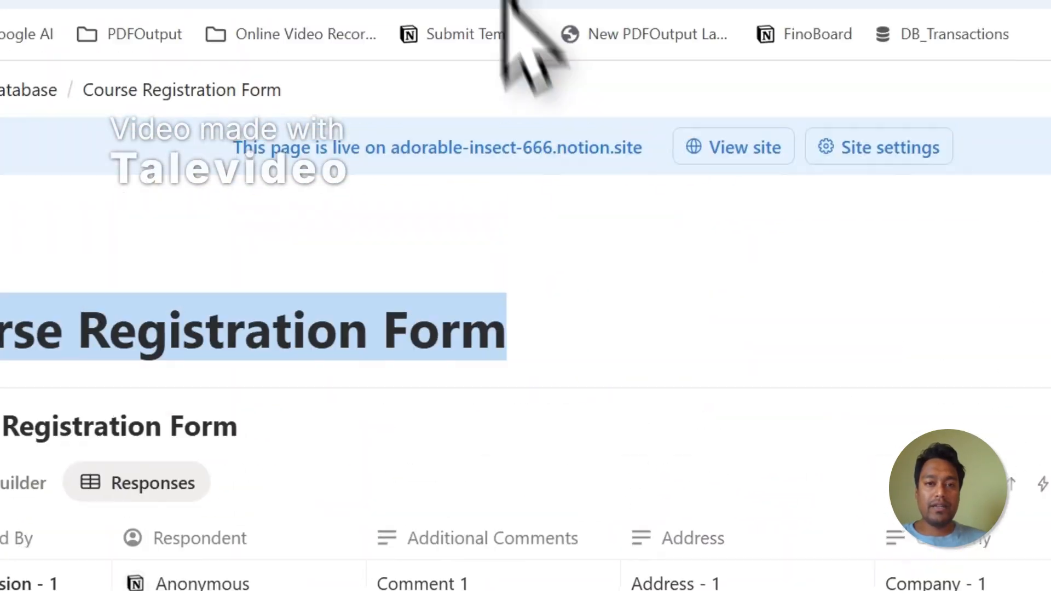
pyautogui.click(532, 106)
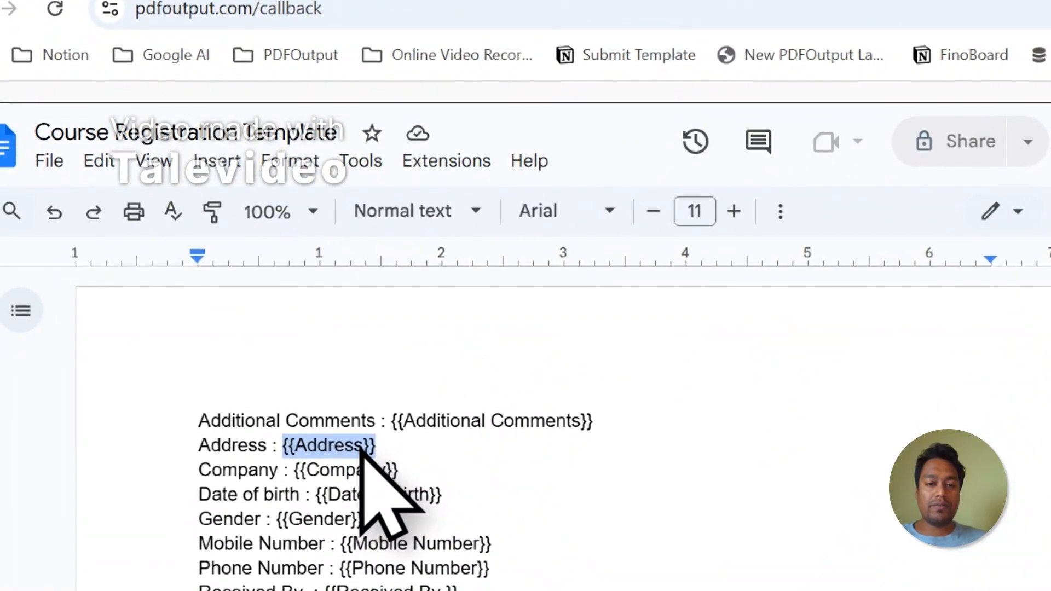
pyautogui.click(522, 95)
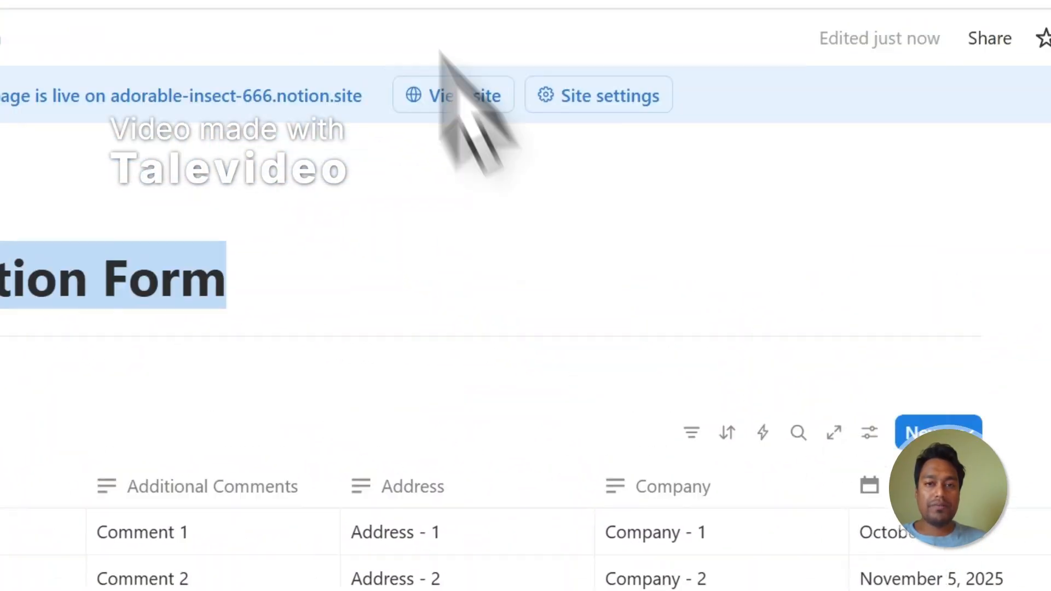
pyautogui.click(411, 100)
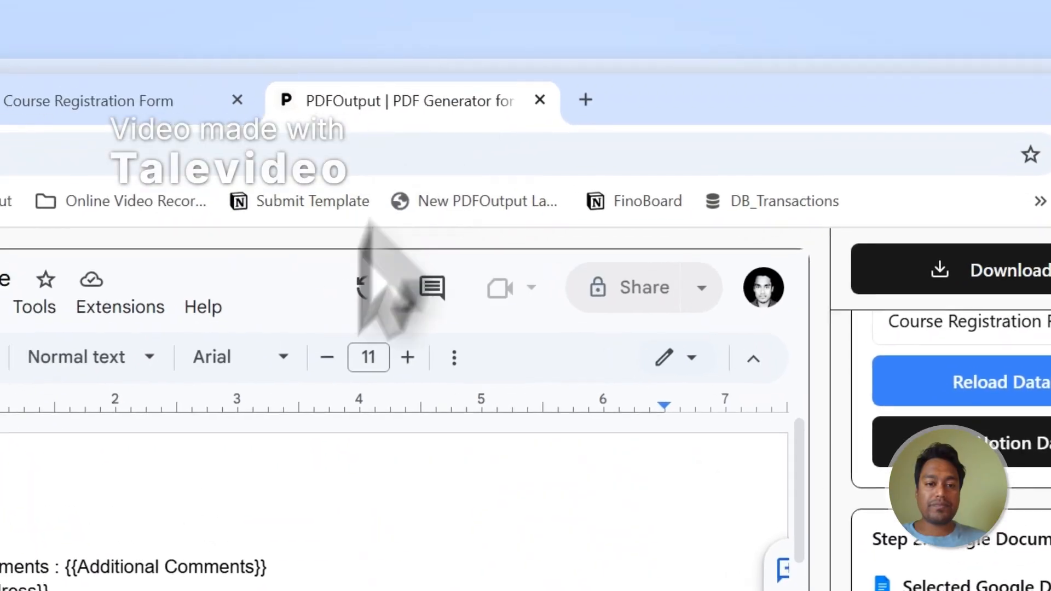
# Step: Check the name inside the {{Additional Comments}} placeholder of the template against the Notion Course Registration Form responses
pyautogui.moveTo(440, 328); pyautogui.dragTo(350, 240)
pyautogui.click(244, 4)
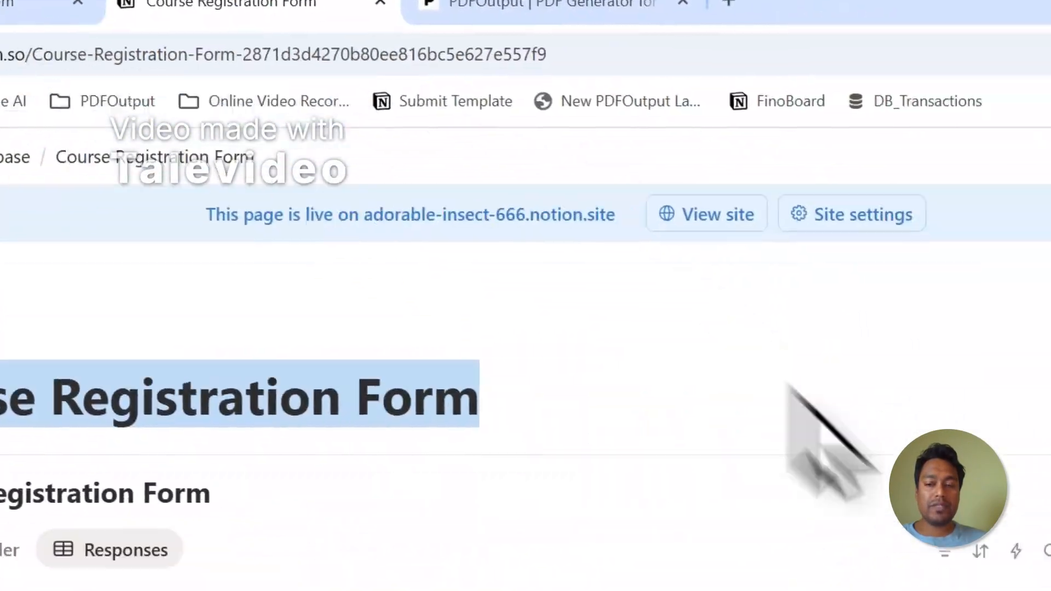
pyautogui.click(446, 58)
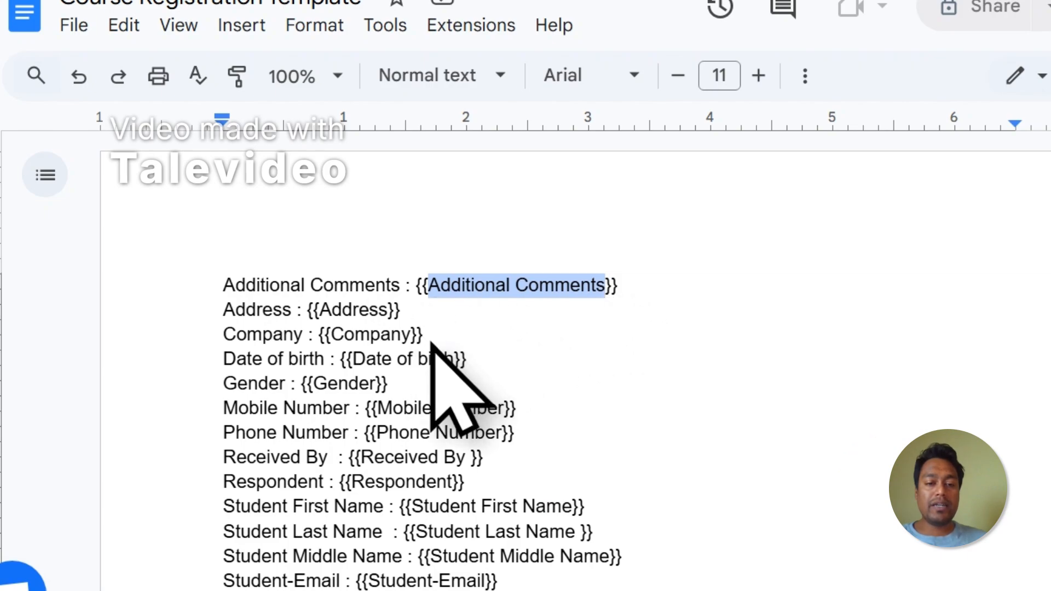
pyautogui.click(392, 110)
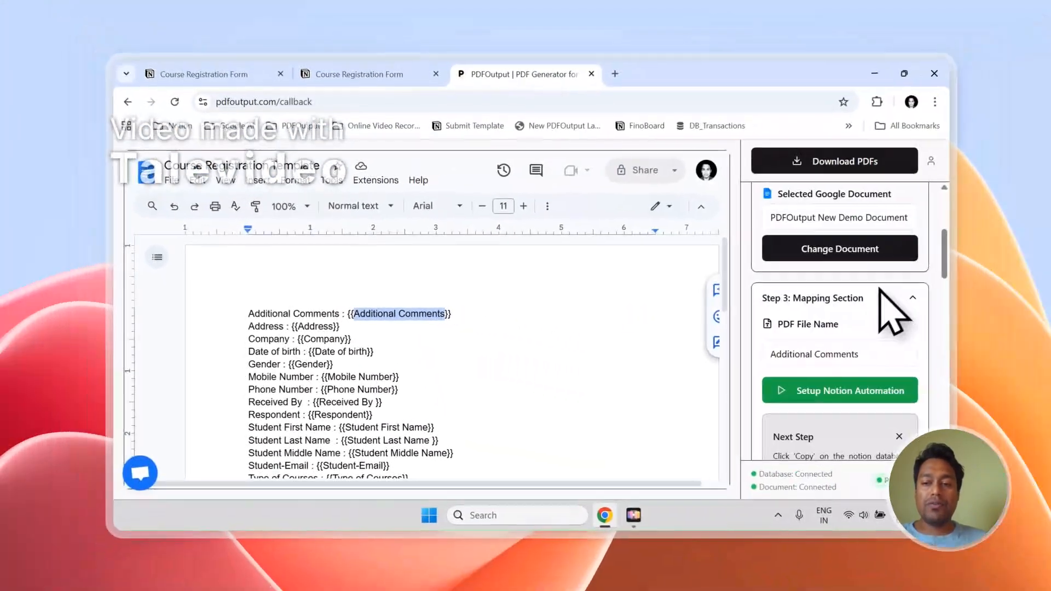
# Step: Copy the Address property's placeholder from the Mapping Section and insert it on a new line below the template's Address line
pyautogui.scroll(-6, 881, 291)
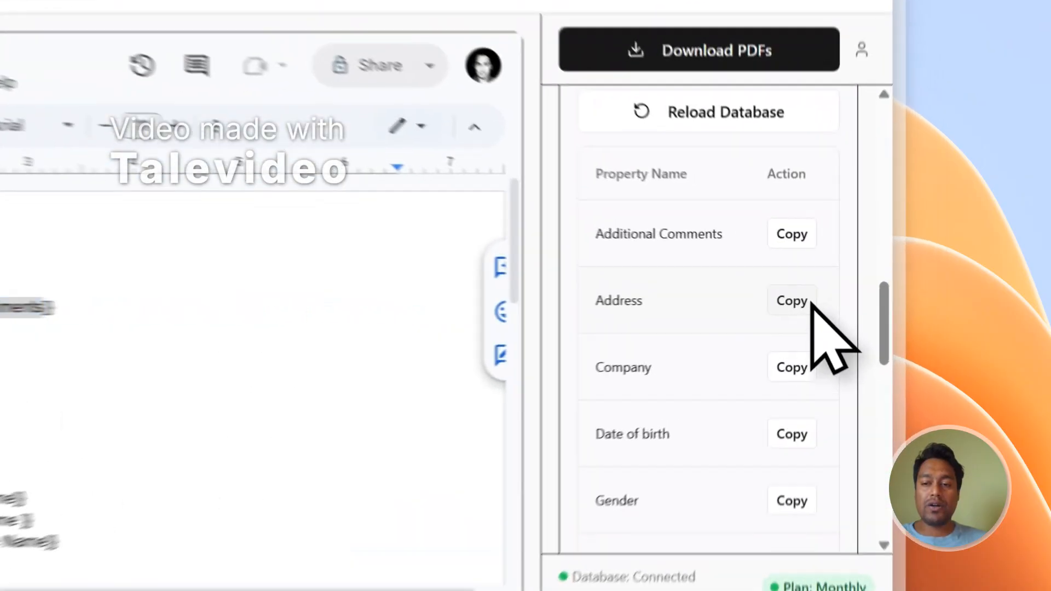
pyautogui.click(871, 310)
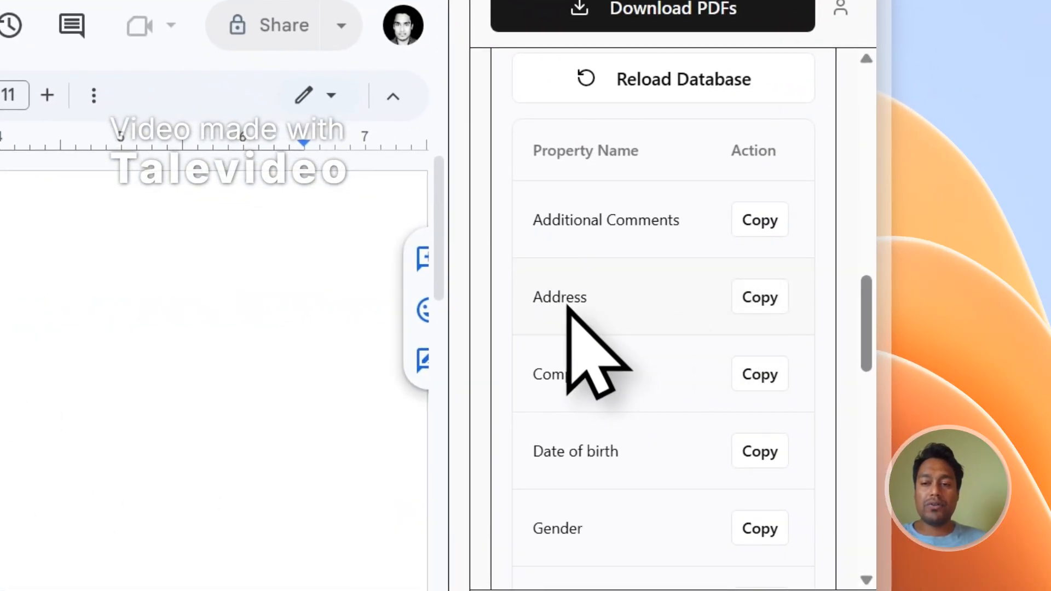
pyautogui.click(760, 297)
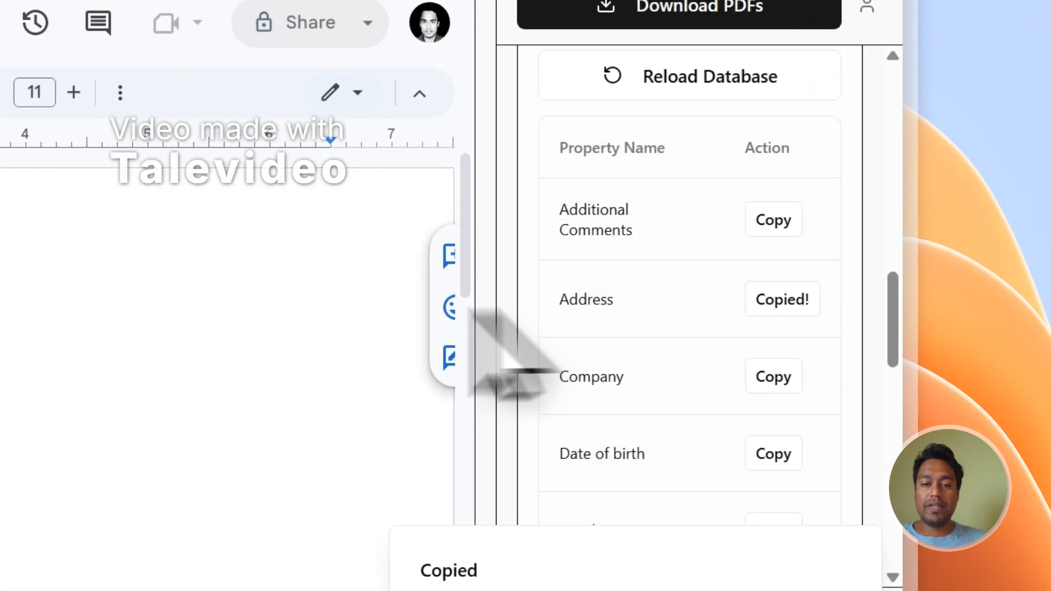
pyautogui.click(230, 317)
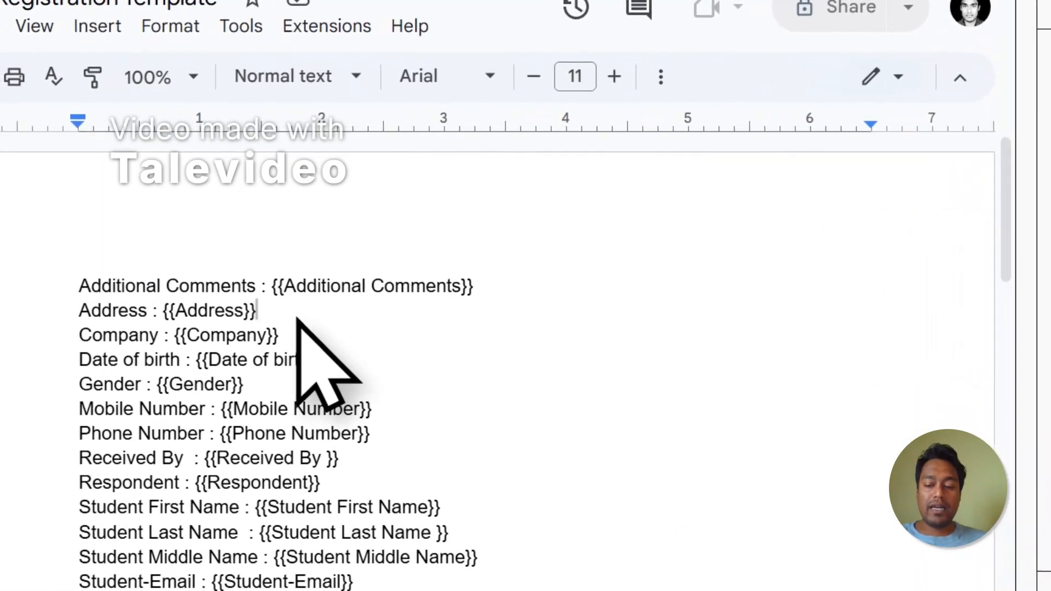
pyautogui.press('Return')
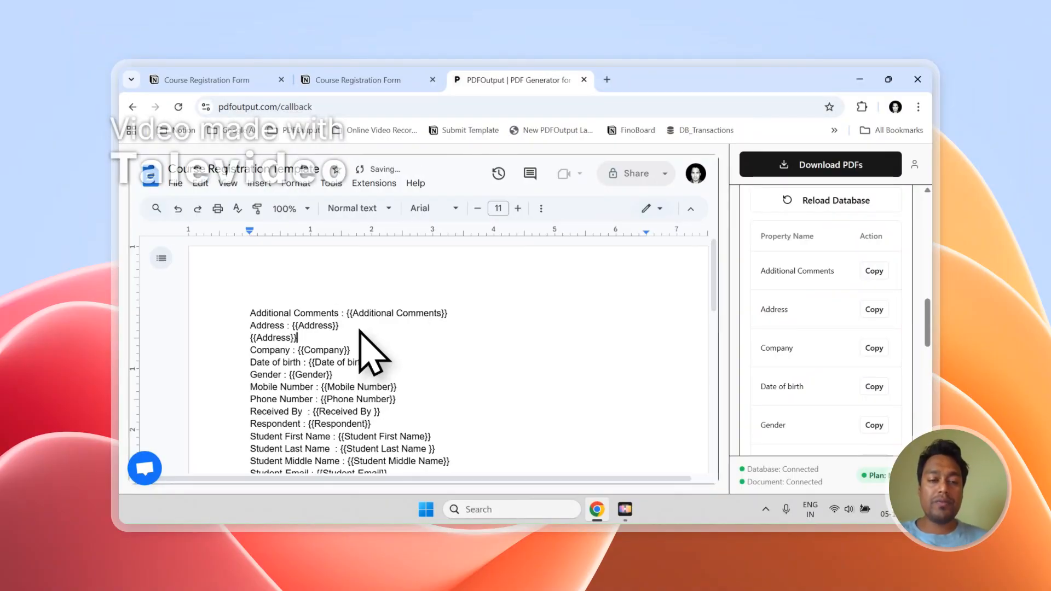
pyautogui.moveTo(338, 341); pyautogui.dragTo(248, 341)
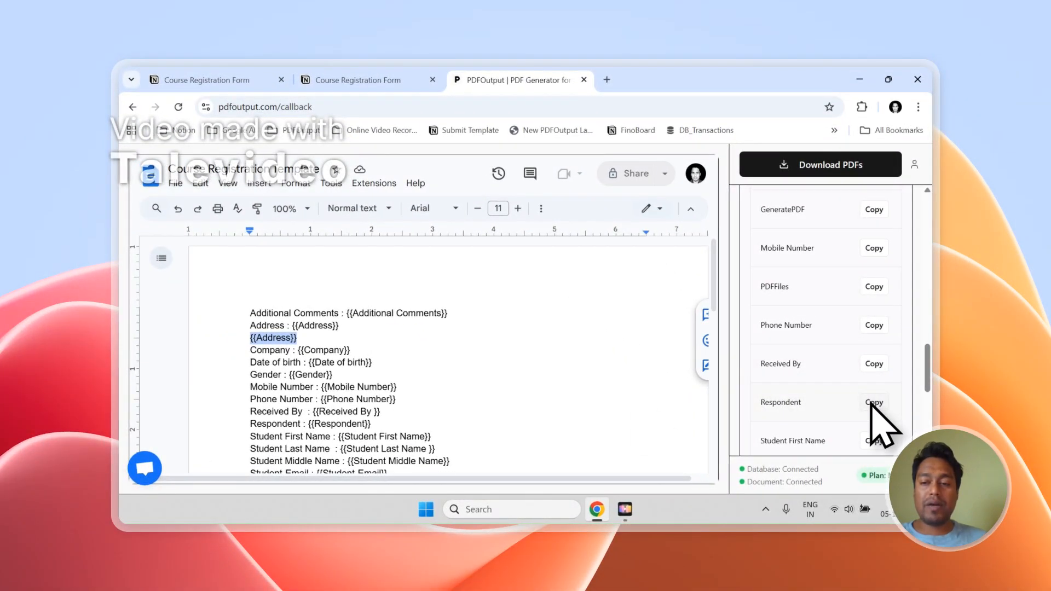
# Step: Try inserting the copied Respondent placeholder at the end of the Respondent line, and undo both extra {{Respondent}} and {{Address}} insertions
pyautogui.click(869, 403)
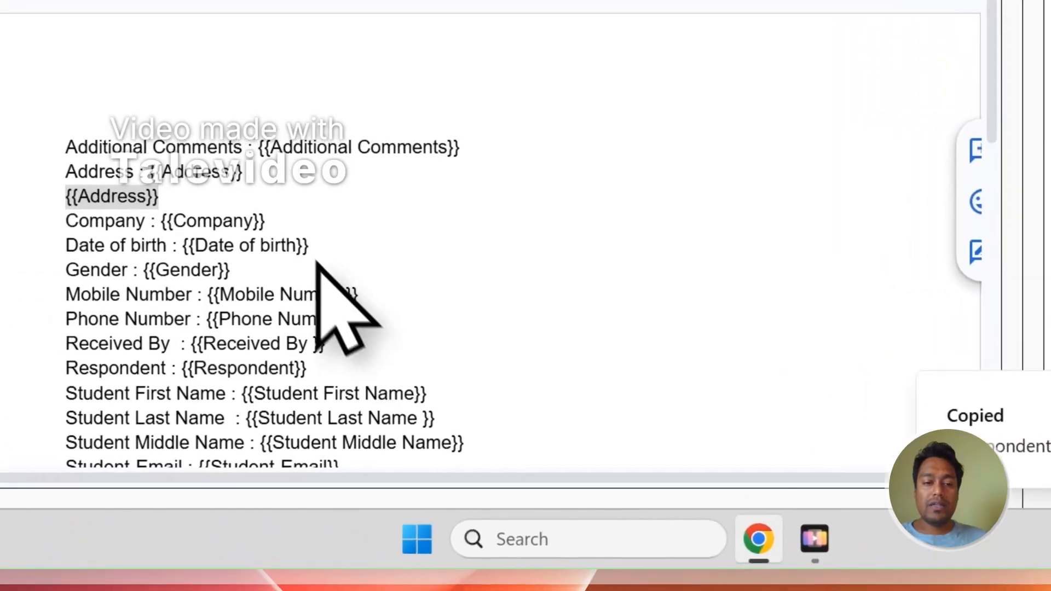
pyautogui.click(398, 375)
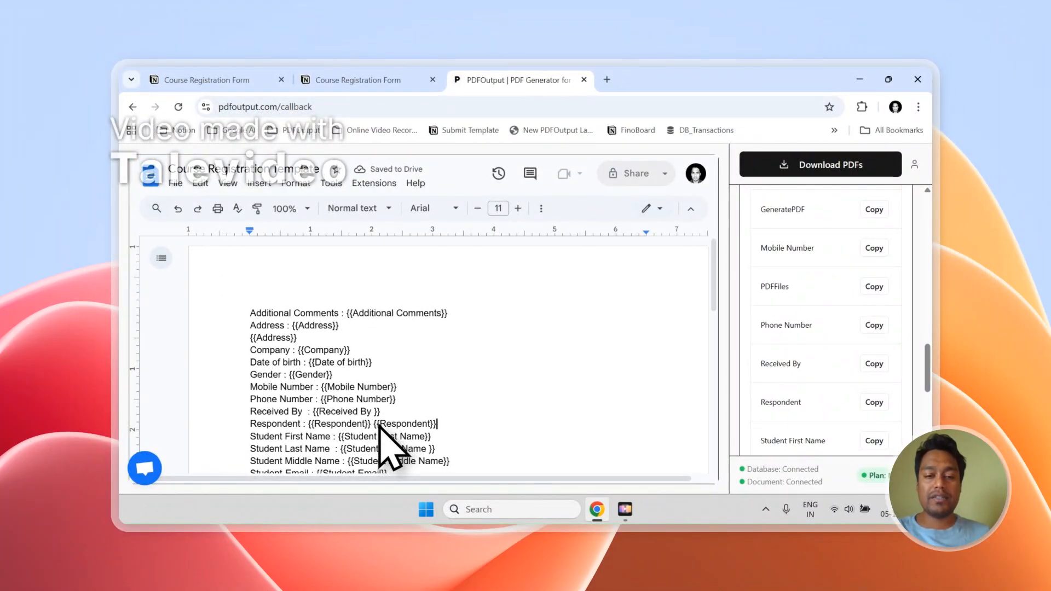
pyautogui.press('BackSpace')
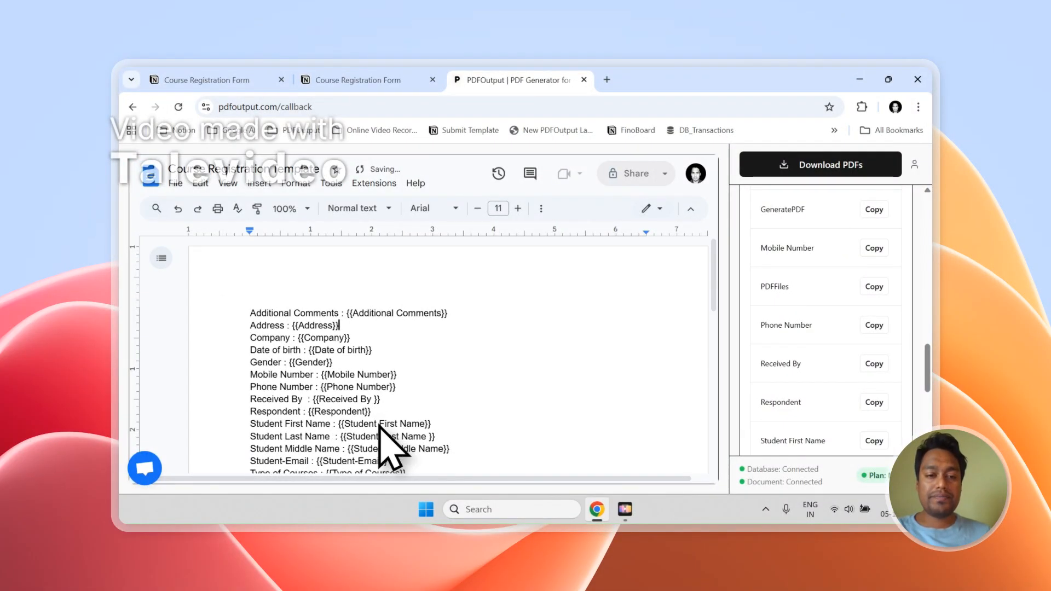
# Step: Check the submission titles in the Notion responses table and set the PDF File Name to the Received By property
pyautogui.scroll(10, 882, 383)
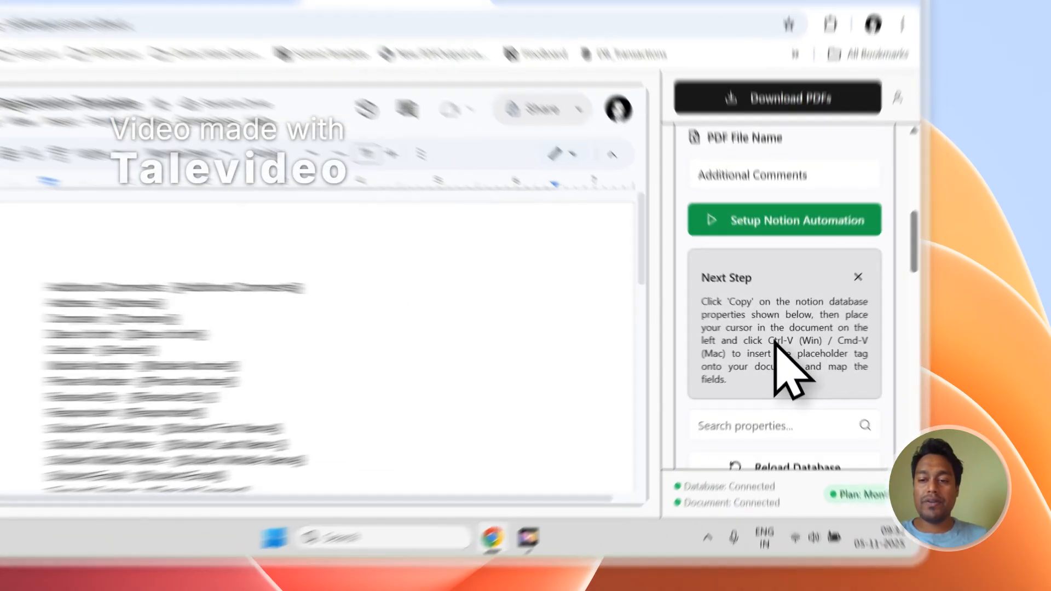
pyautogui.moveTo(815, 355); pyautogui.dragTo(783, 365)
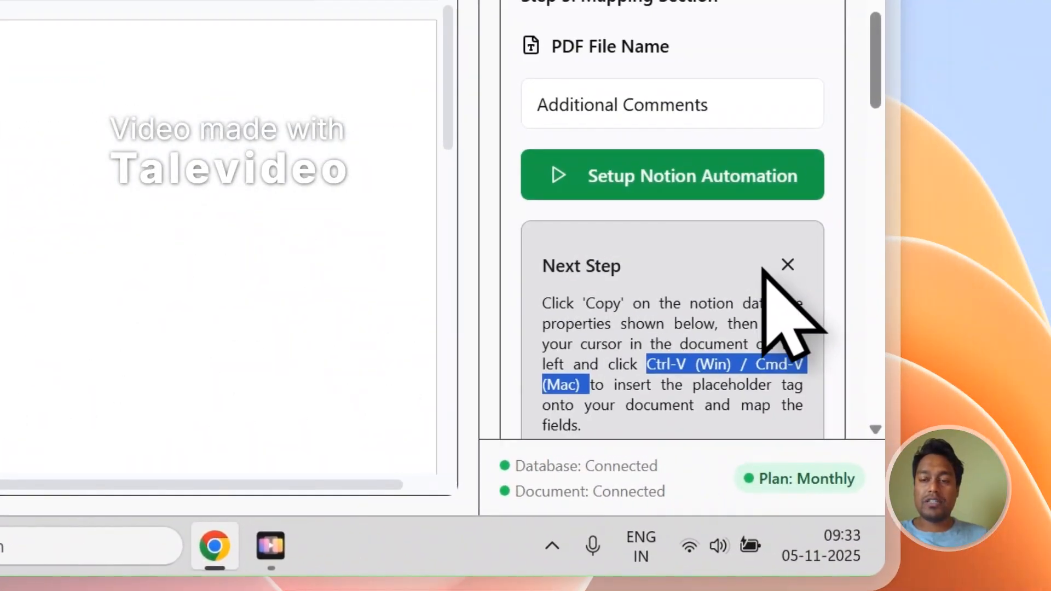
pyautogui.scroll(3, 765, 270)
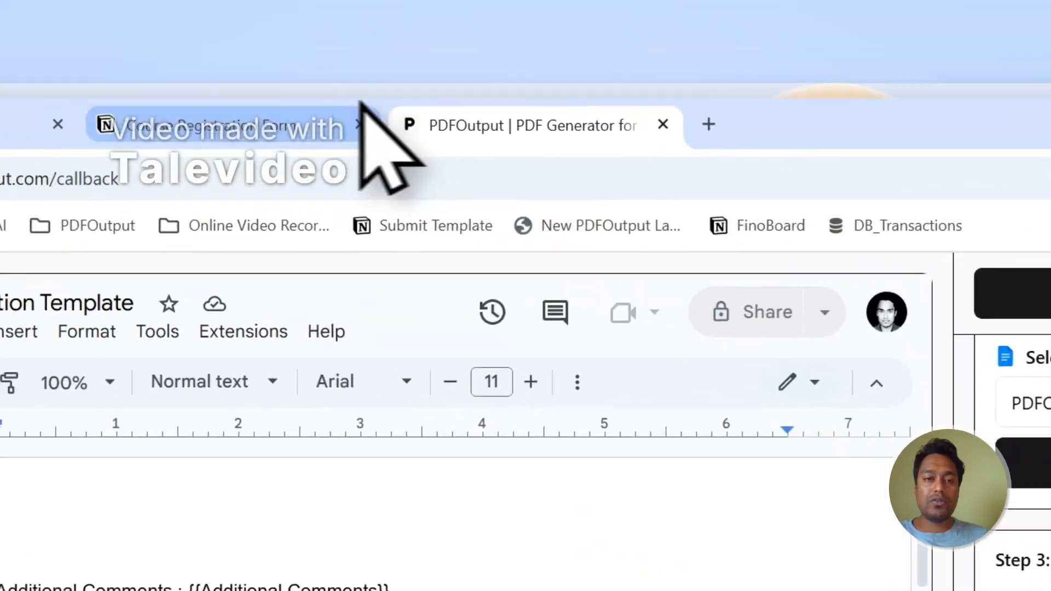
pyautogui.click(329, 121)
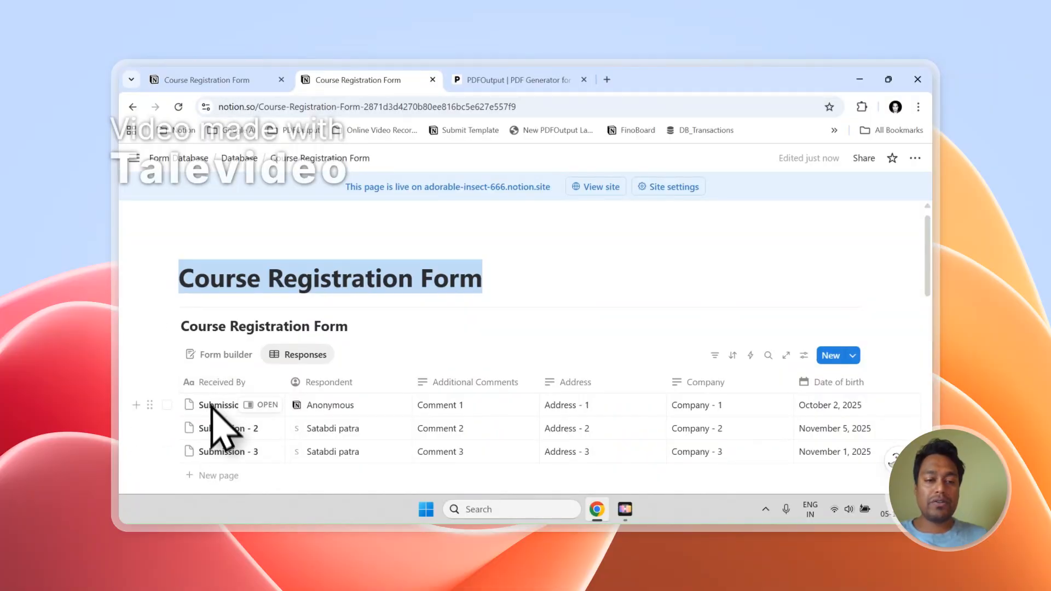
pyautogui.click(498, 80)
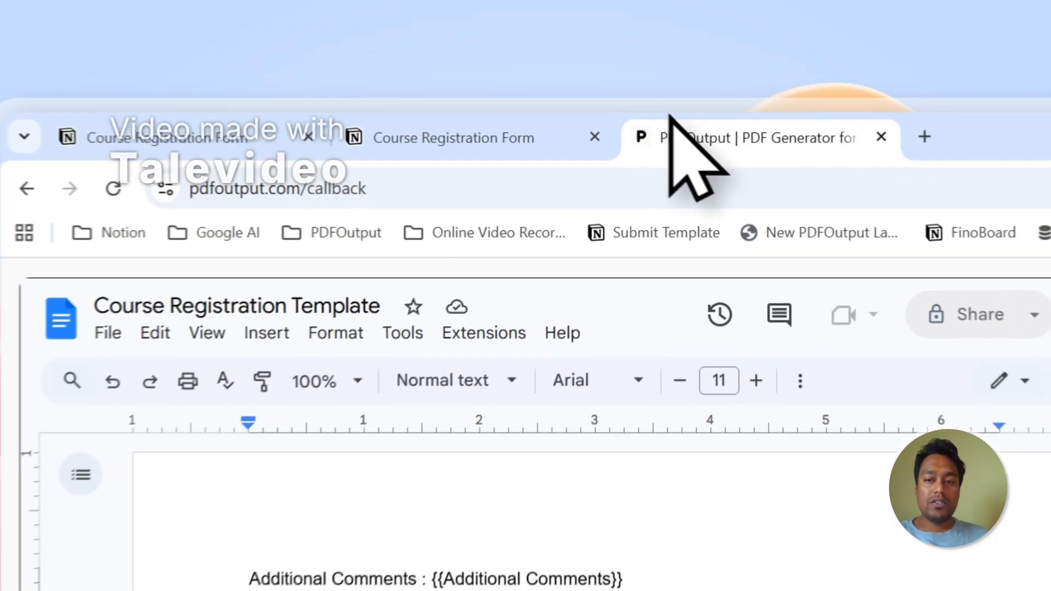
pyautogui.click(861, 381)
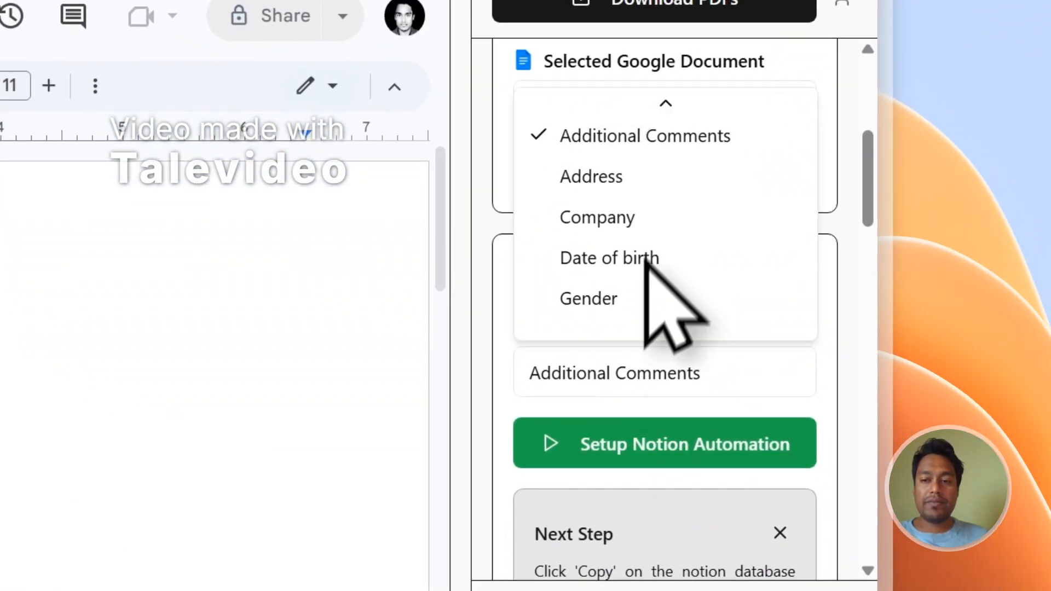
pyautogui.scroll(-5, 646, 262)
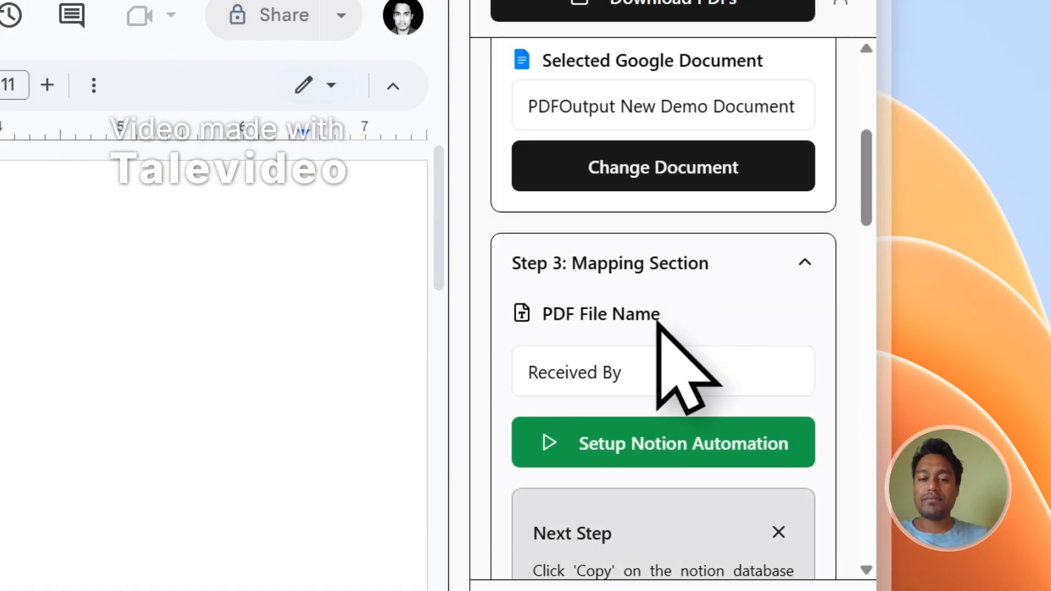
# Step: Choose Ready to Generate in the GeneratePDF column for the first submission in the Notion responses table
pyautogui.scroll(-15, 653, 355)
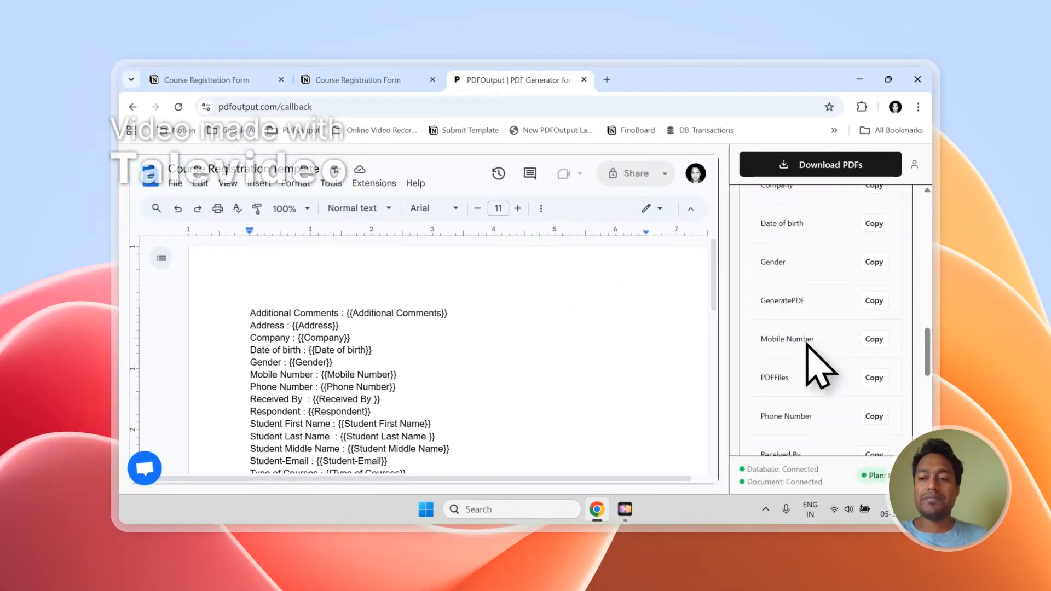
pyautogui.scroll(10, 807, 351)
pyautogui.click(359, 81)
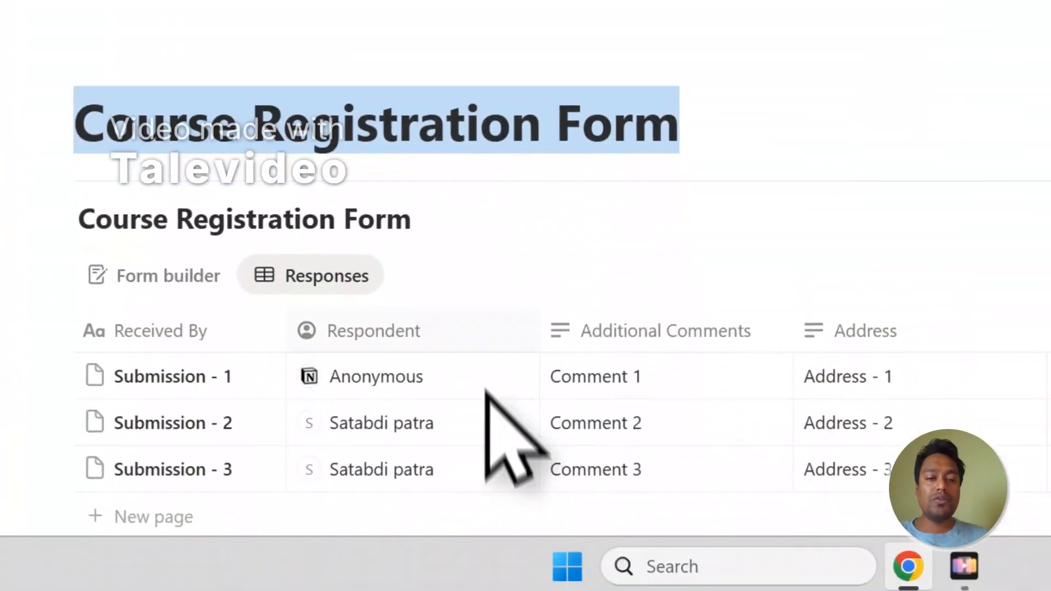
pyautogui.scroll(-1, 486, 394)
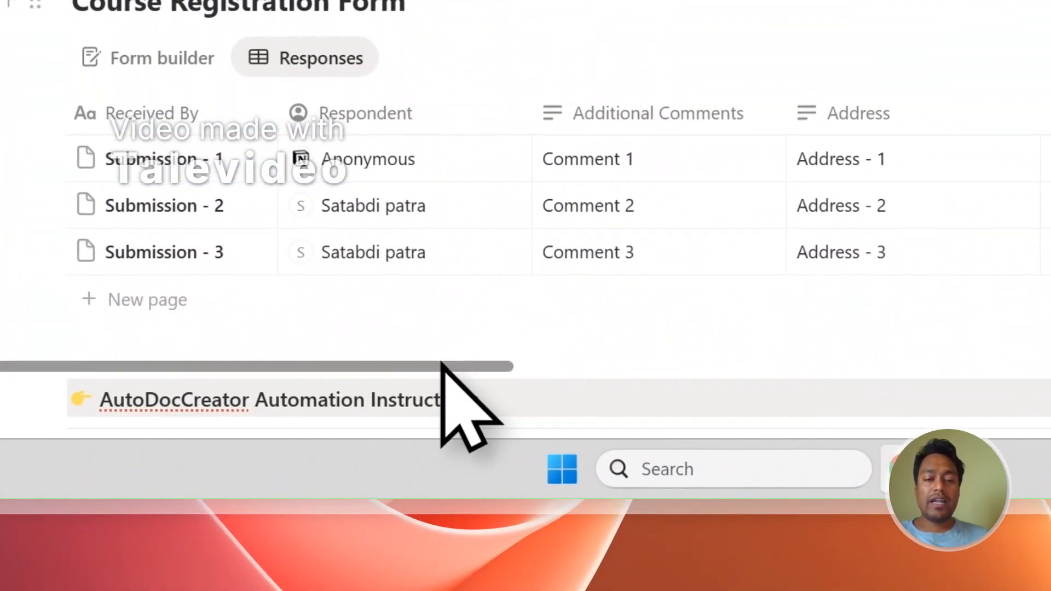
pyautogui.moveTo(440, 364); pyautogui.dragTo(1050, 361)
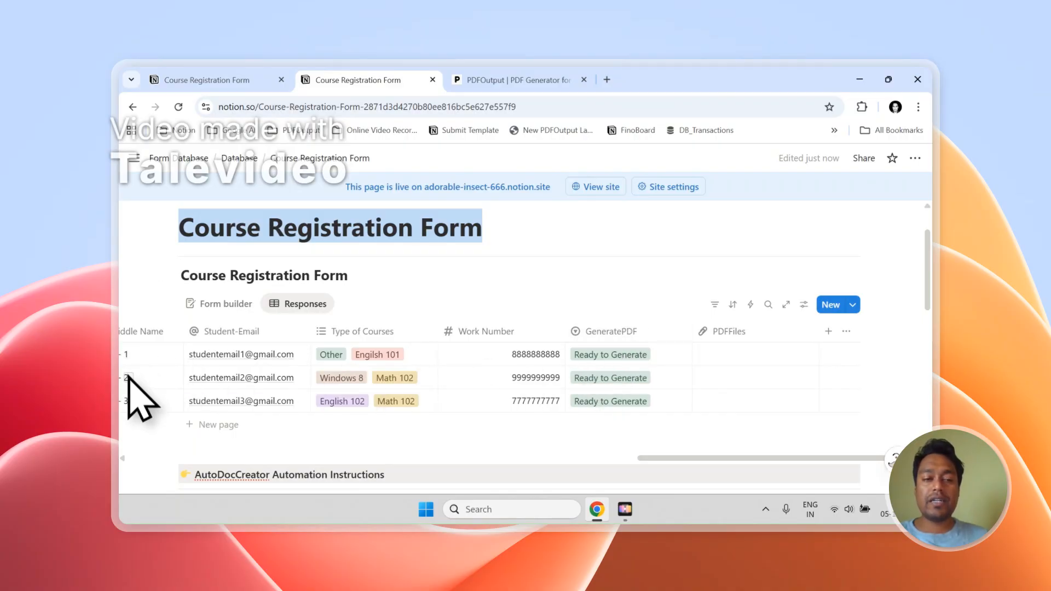
pyautogui.click(578, 354)
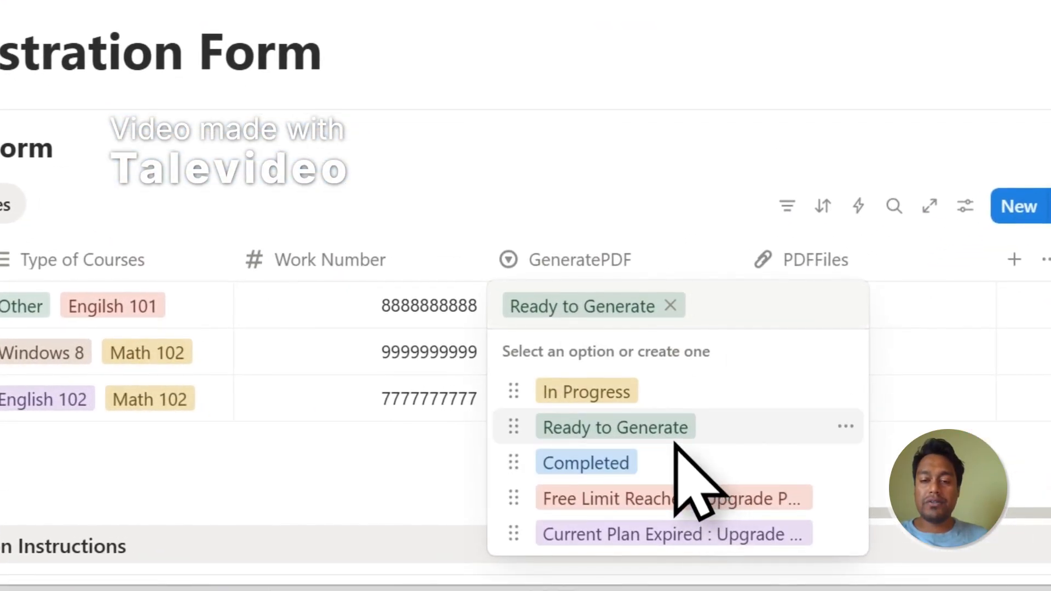
pyautogui.click(675, 440)
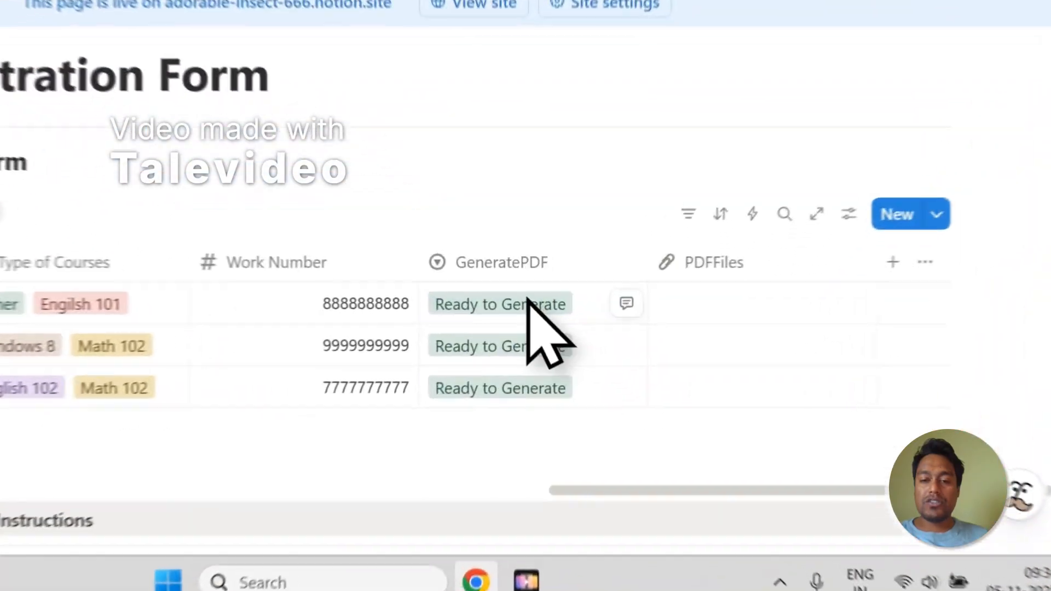
pyautogui.click(654, 353)
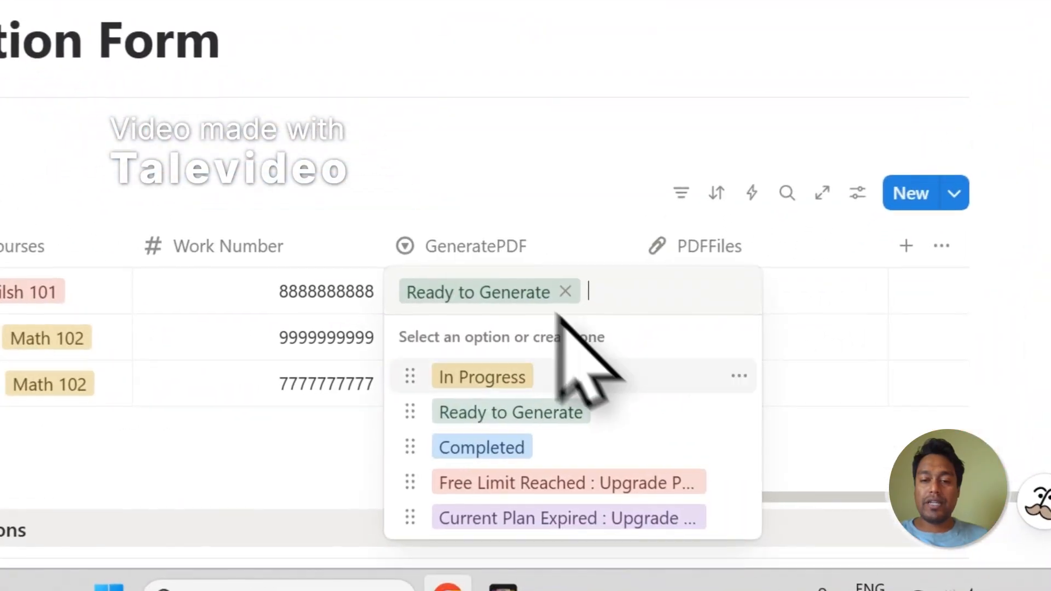
pyautogui.click(674, 414)
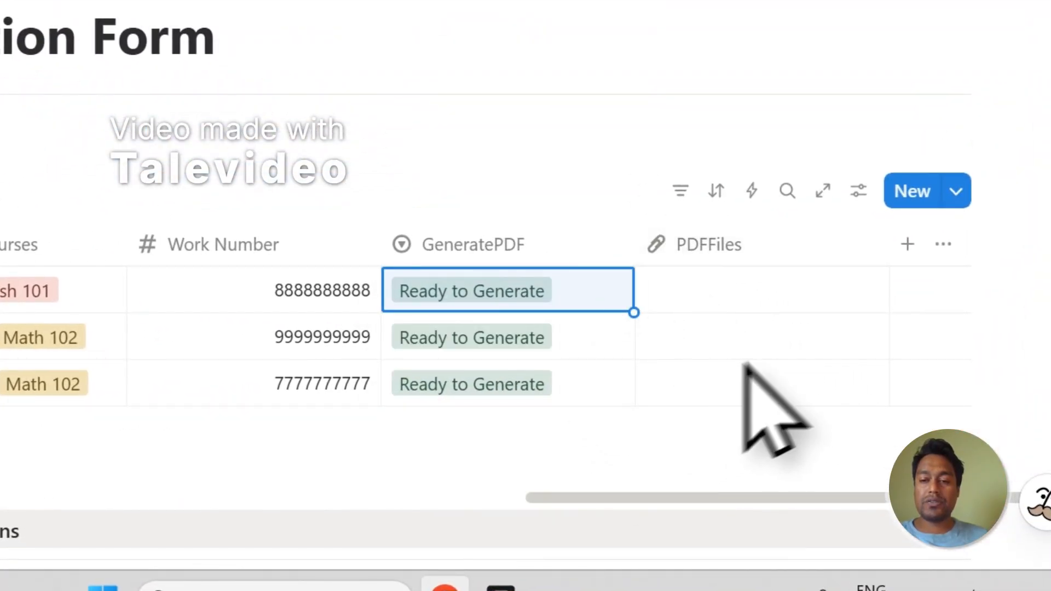
# Step: Return to PDFOutput, check the database, document and mapping settings, and generate and download the PDFs
pyautogui.click(475, 47)
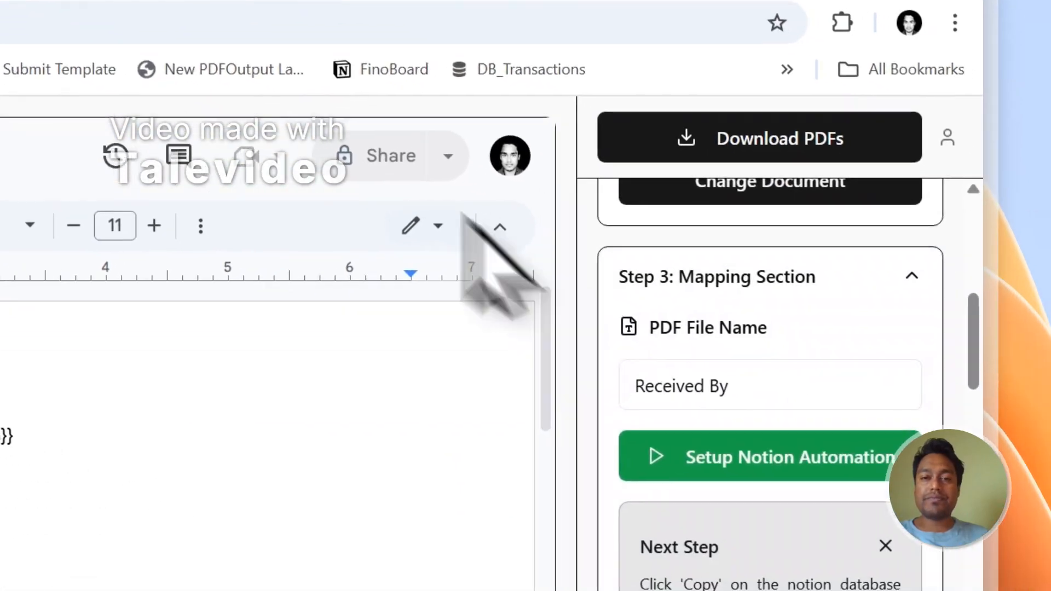
pyautogui.click(133, 109)
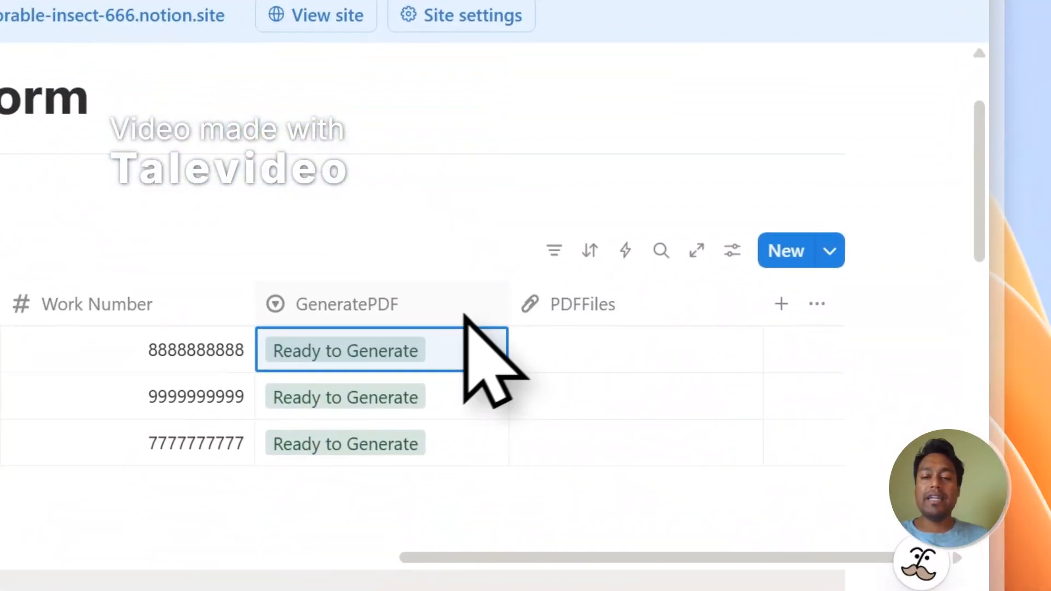
pyautogui.click(477, 107)
pyautogui.scroll(5, 712, 377)
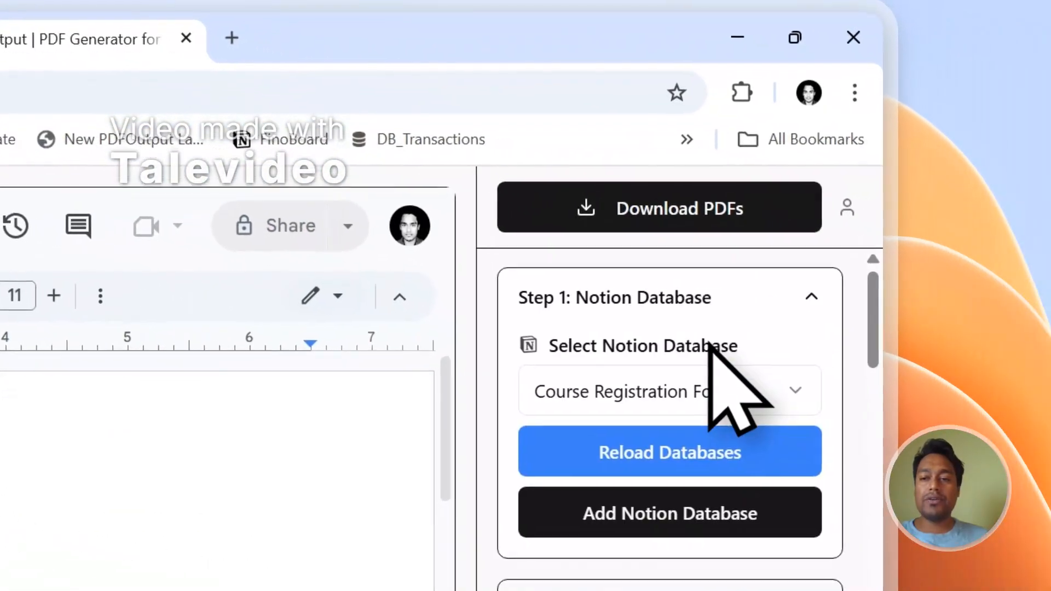
pyautogui.scroll(-3, 693, 468)
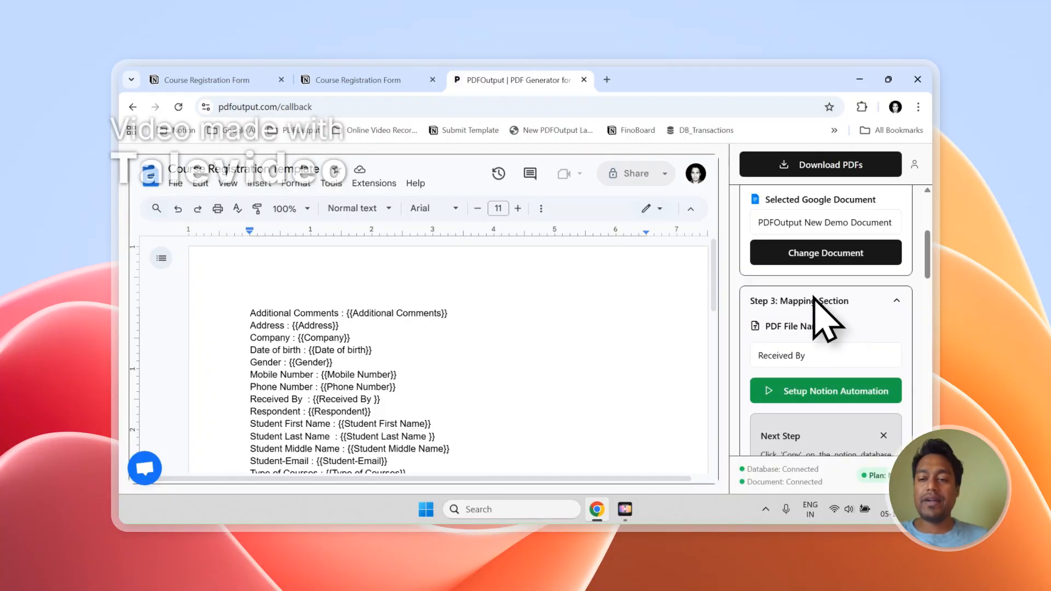
pyautogui.scroll(3, 813, 297)
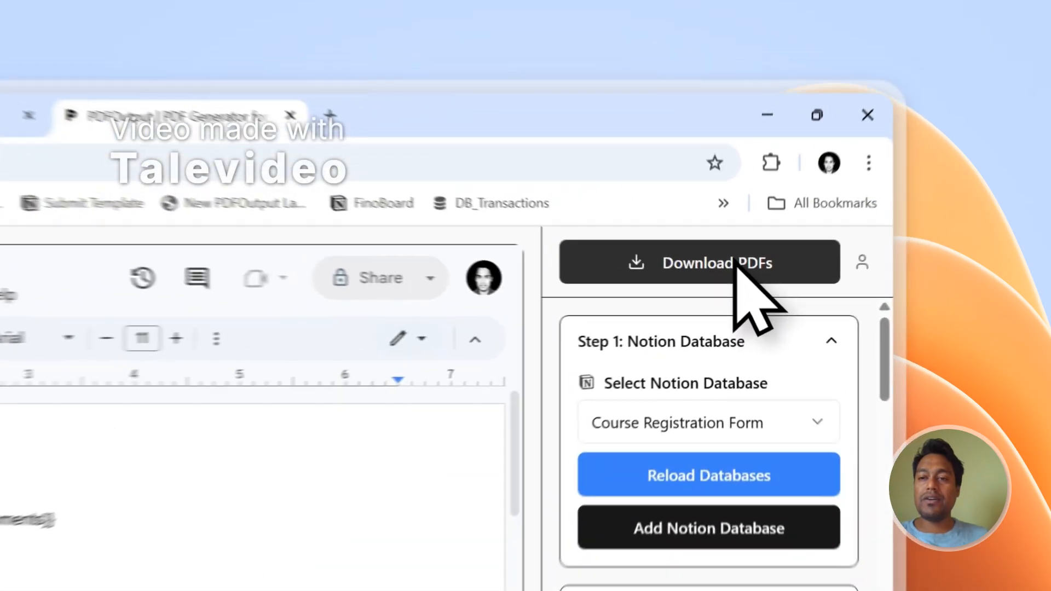
pyautogui.click(842, 167)
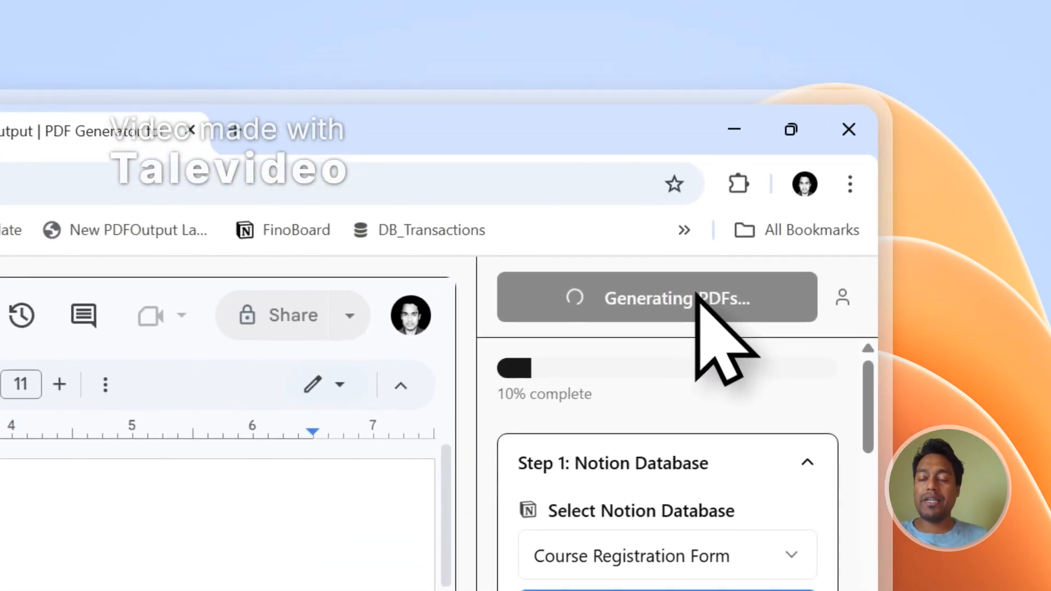
# Step: Return to the Notion responses table and open Submission - 1.pdf to examine its filled-in fields
pyautogui.click(241, 139)
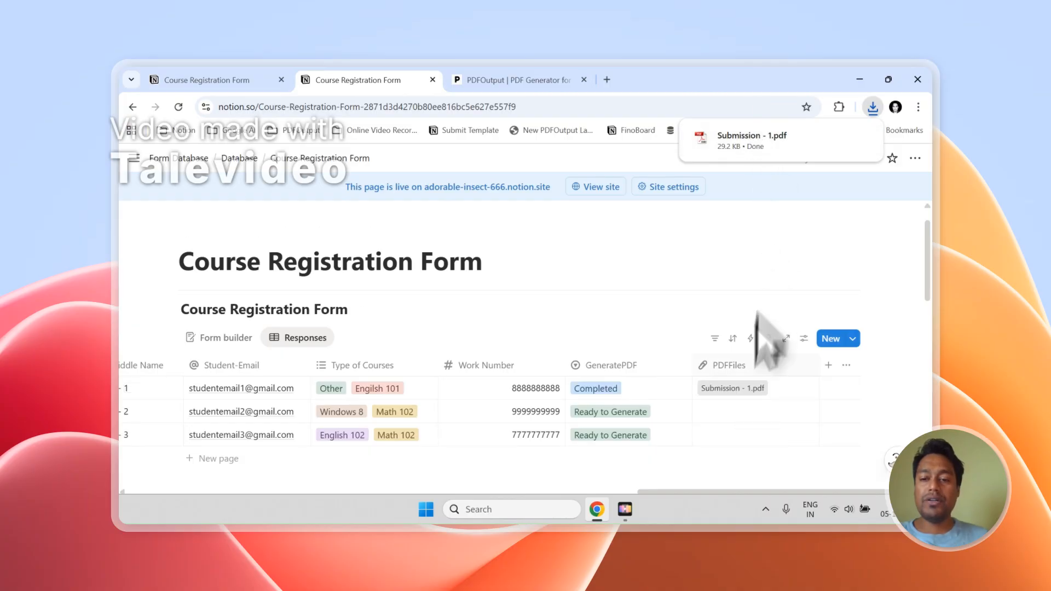
pyautogui.scroll(-1, 734, 393)
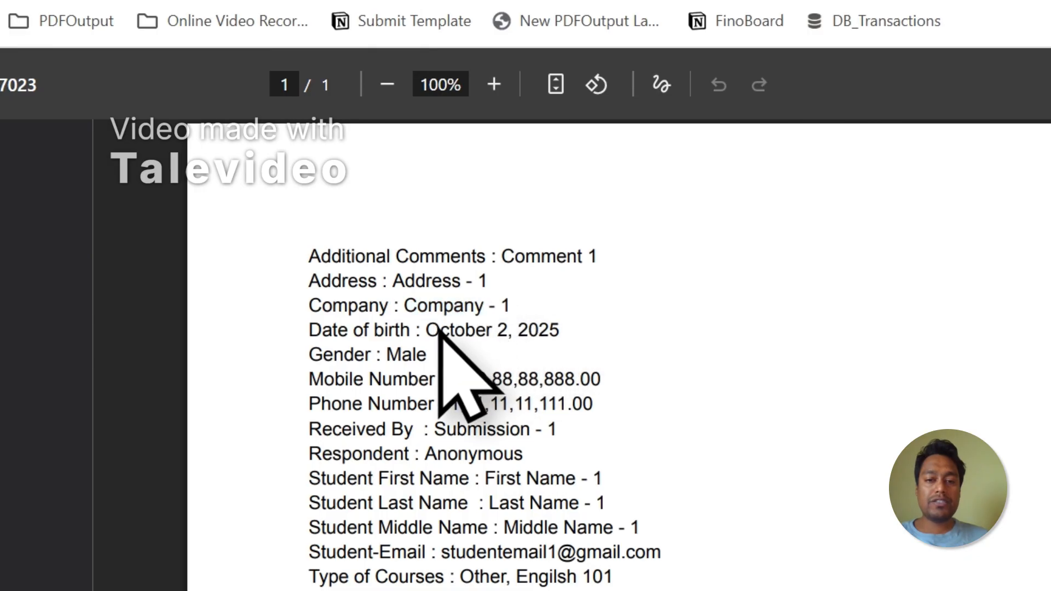
# Step: Compare the three submissions in the Notion responses table with the filled-in fields of Submission - 1.pdf
pyautogui.click(307, 98)
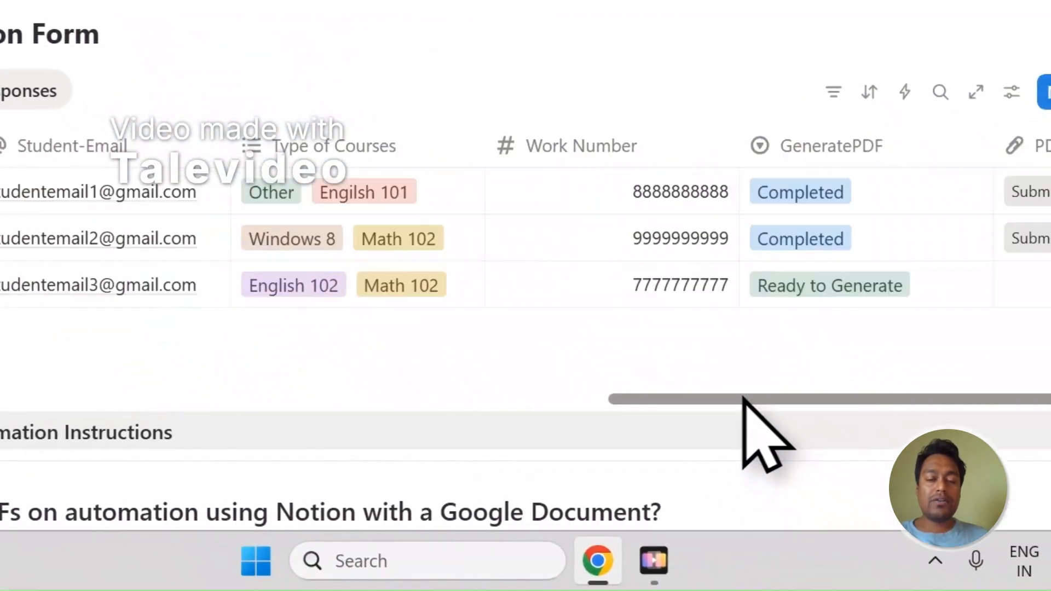
pyautogui.moveTo(744, 400); pyautogui.dragTo(0, 405)
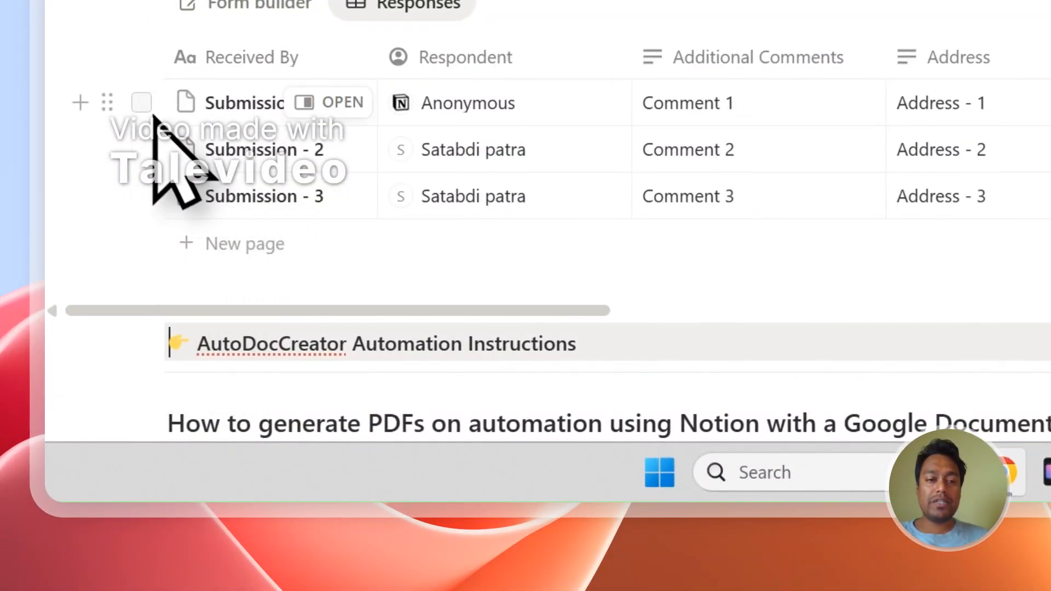
pyautogui.click(143, 153)
pyautogui.click(144, 197)
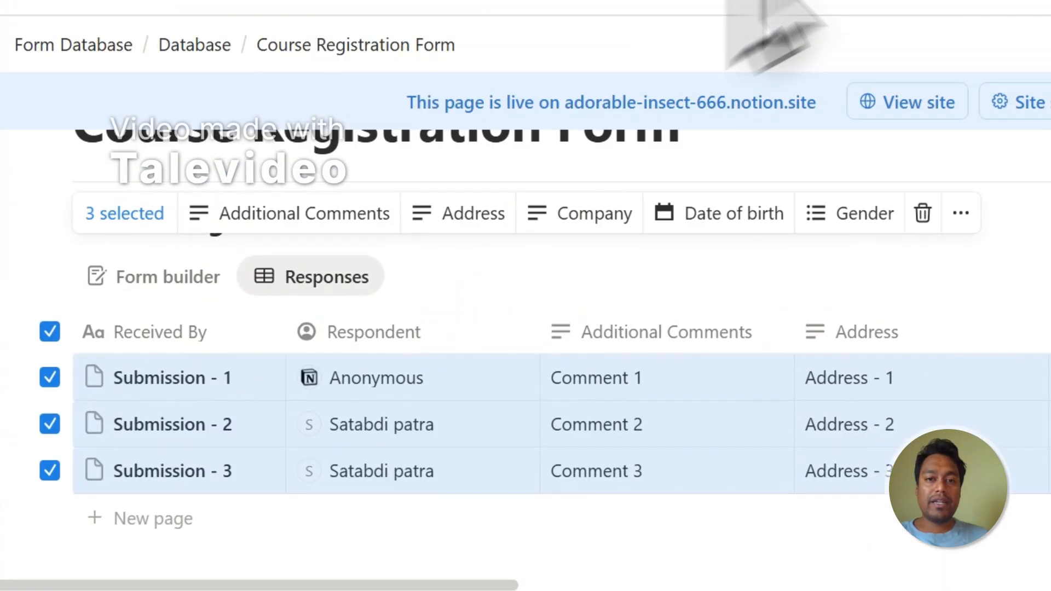
pyautogui.click(767, 0)
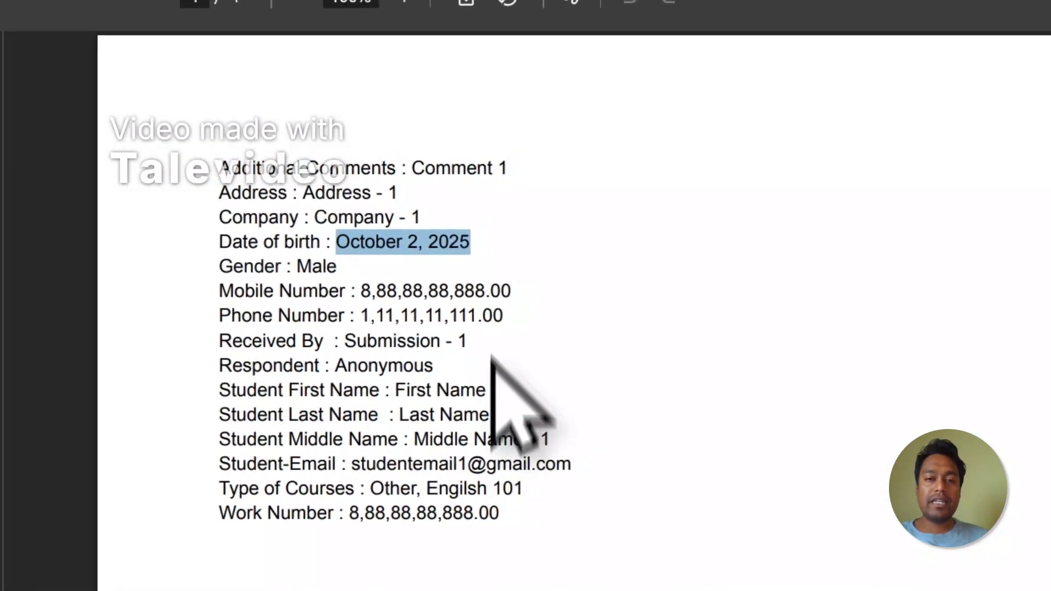
pyautogui.click(171, 104)
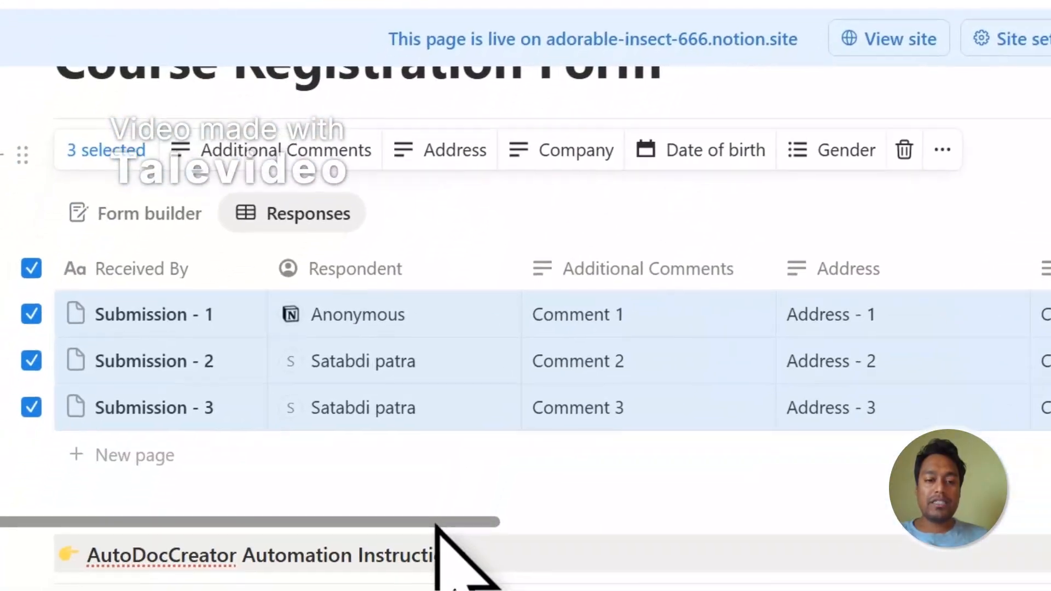
# Step: Open Submission - 2.pdf and Submission - 3.pdf from the PDFFiles column, examine their fields and return to the Notion table
pyautogui.moveTo(439, 522); pyautogui.dragTo(835, 226)
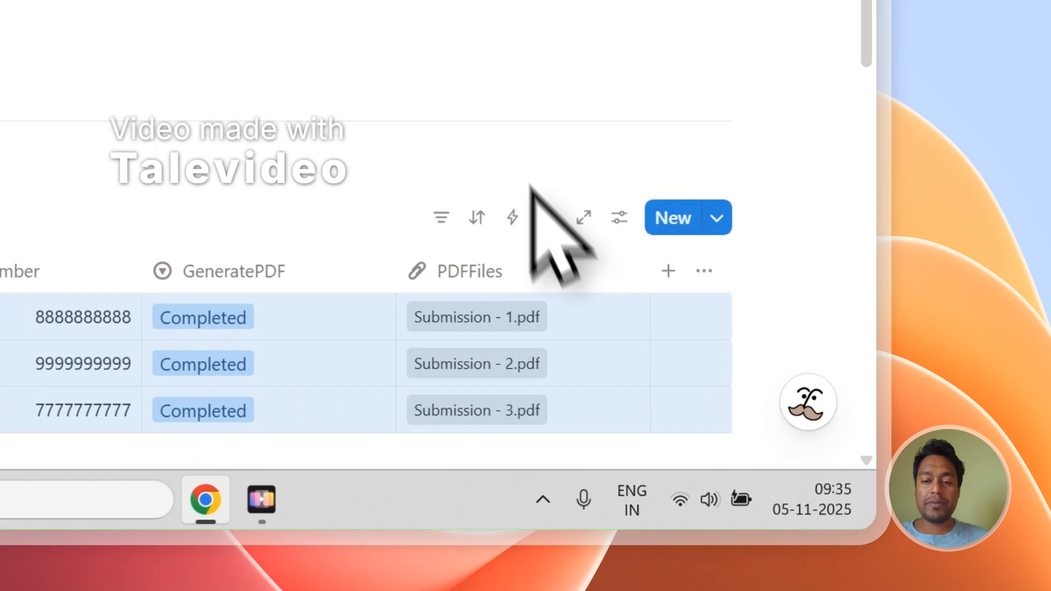
pyautogui.click(534, 336)
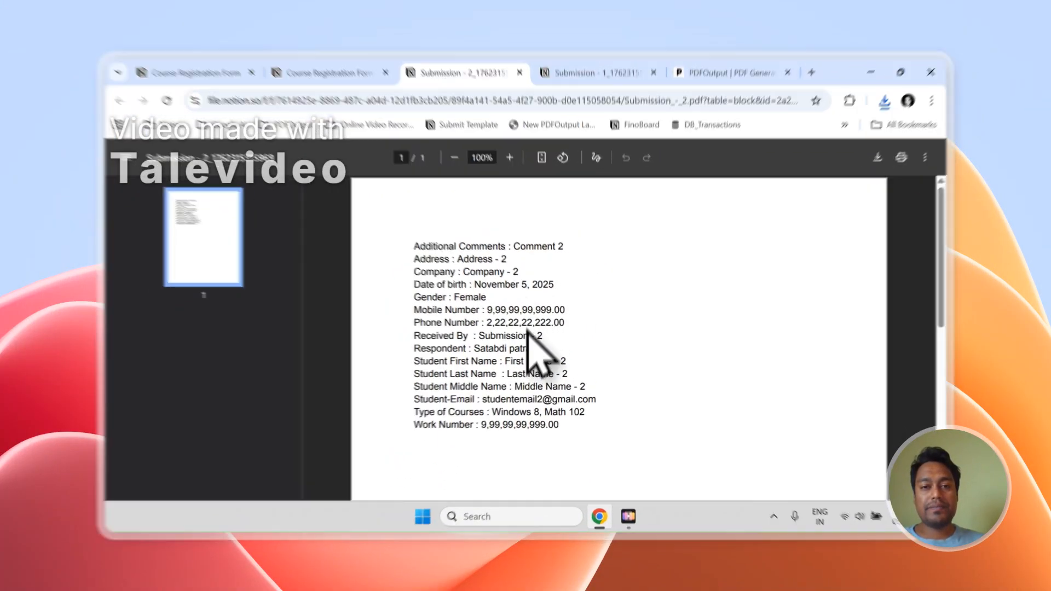
pyautogui.click(336, 79)
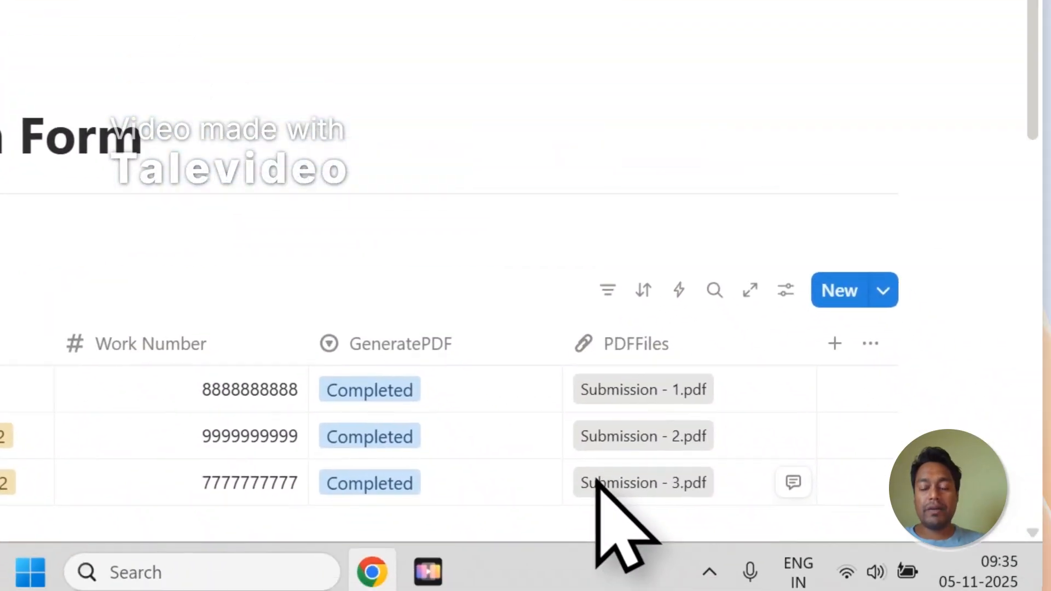
pyautogui.click(596, 484)
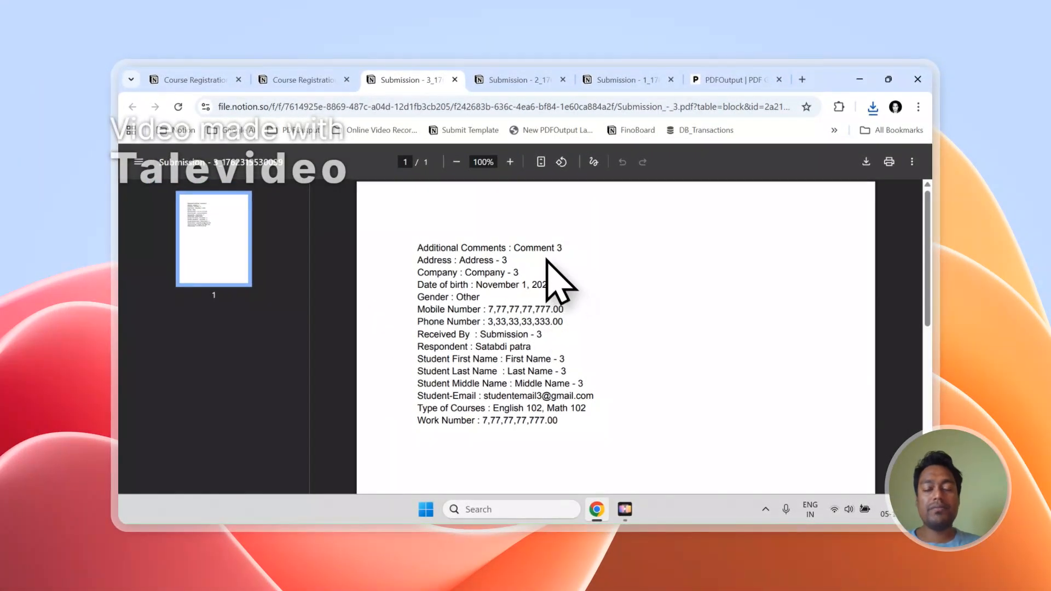
pyautogui.click(541, 82)
pyautogui.click(580, 76)
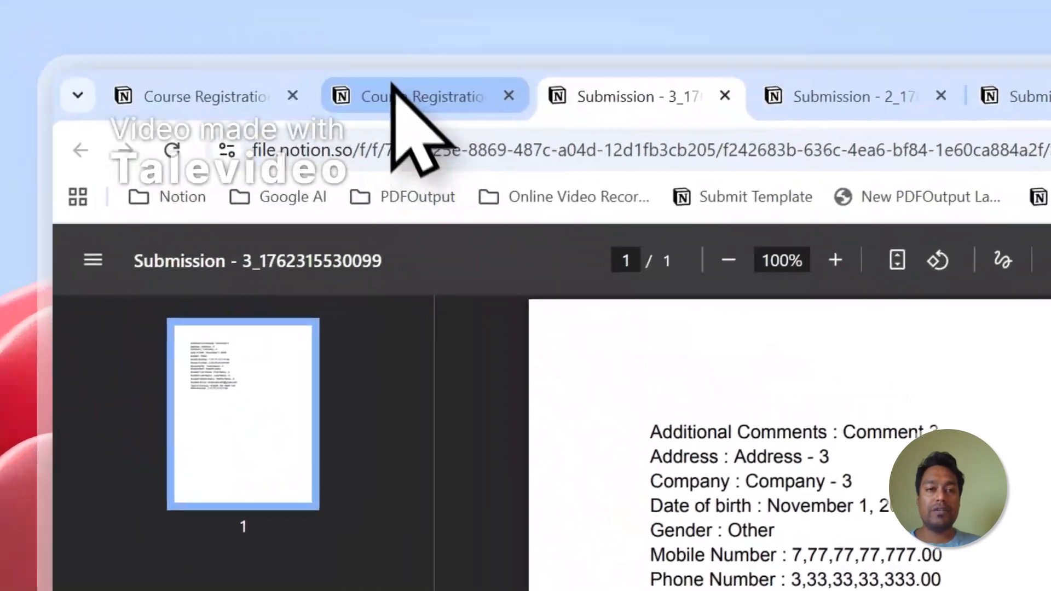
pyautogui.click(395, 98)
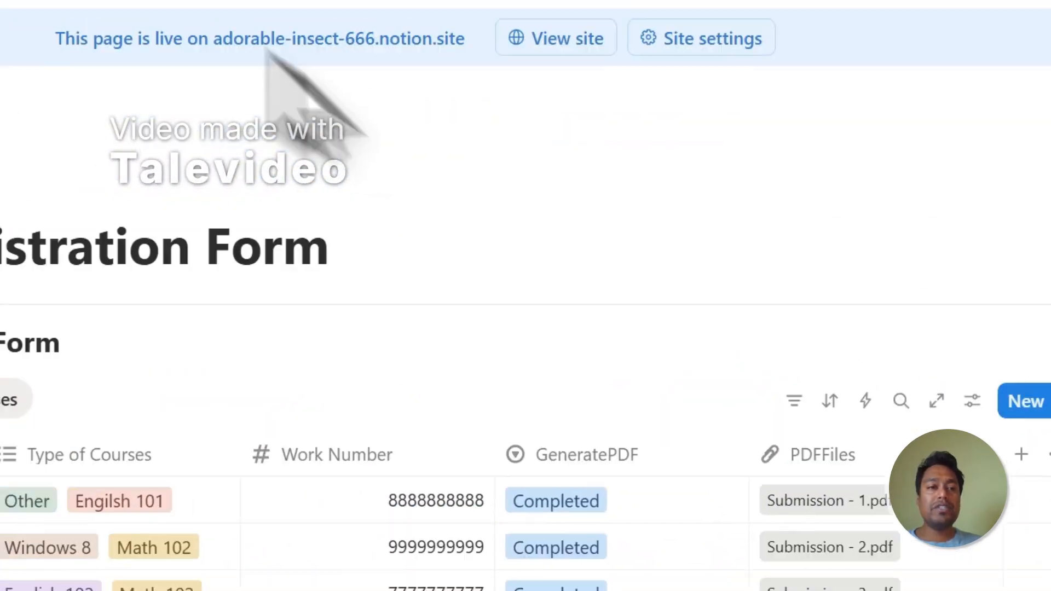
# Step: Switch to PDFOutput and set up the Notion automation for the Course Registration Form database
pyautogui.click(736, 117)
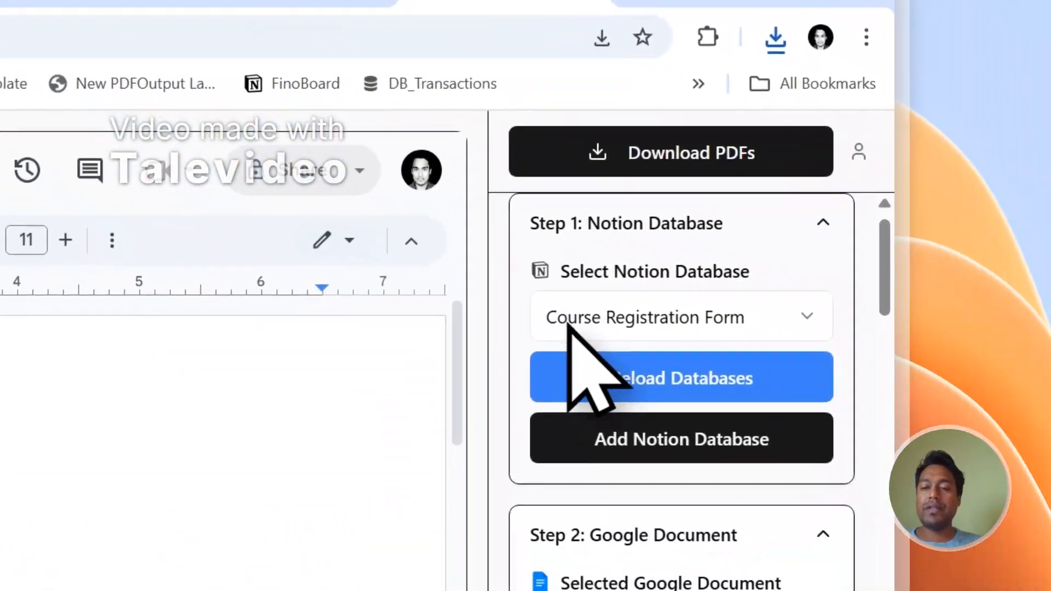
pyautogui.scroll(-5, 947, 498)
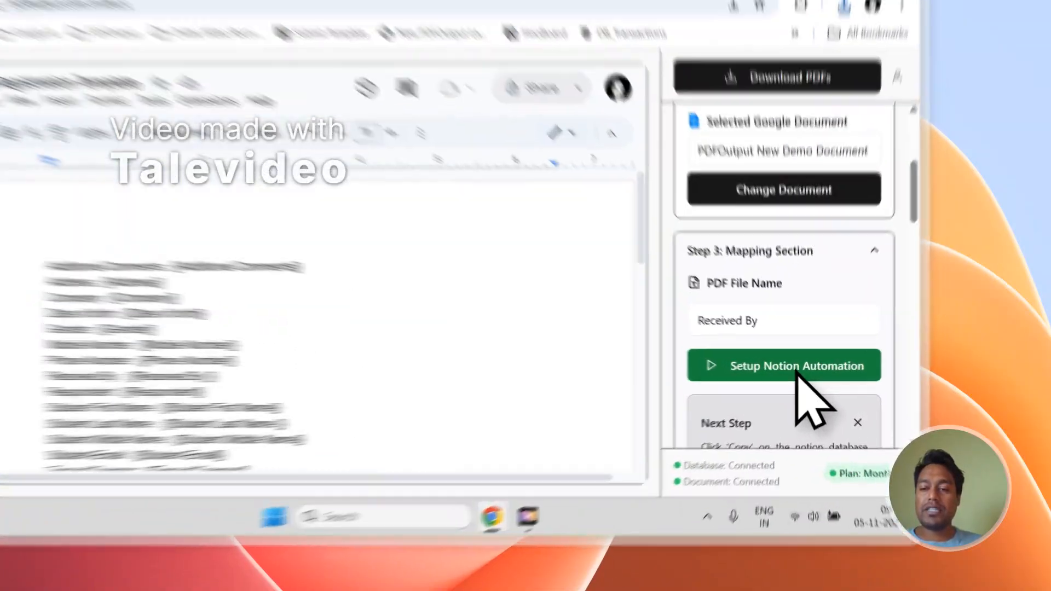
pyautogui.click(803, 399)
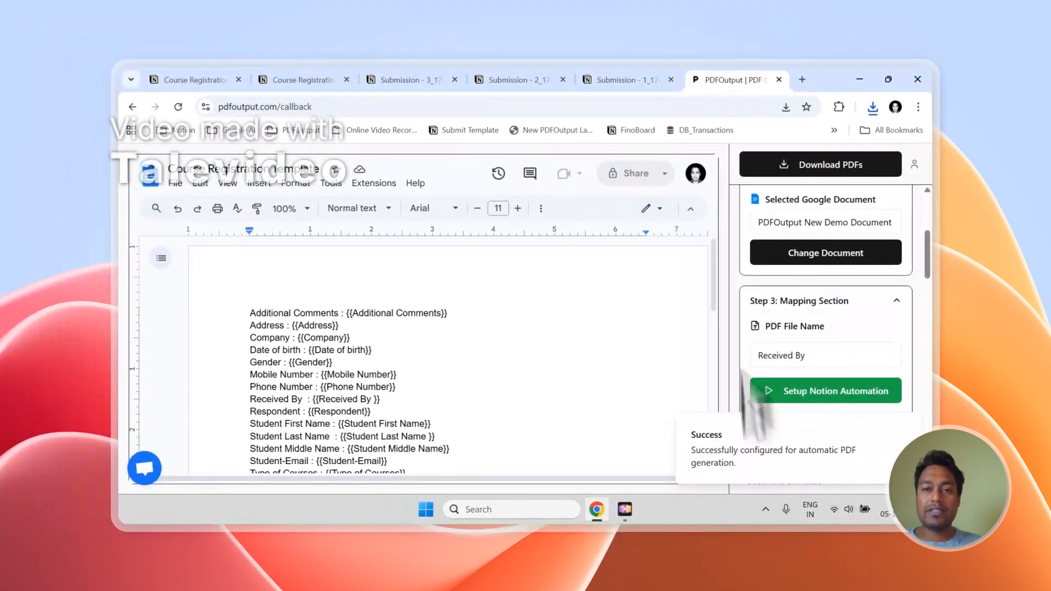
# Step: Add a new page to the Notion responses table and choose Ready to Generate in its GeneratePDF column
pyautogui.click(323, 82)
pyautogui.scroll(-2, 356, 241)
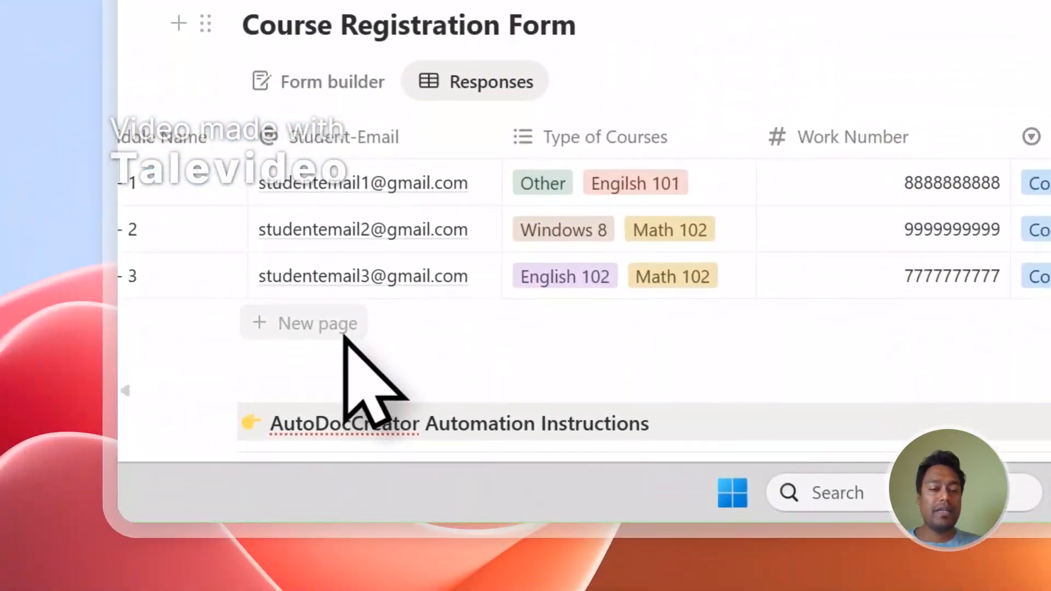
pyautogui.click(340, 485)
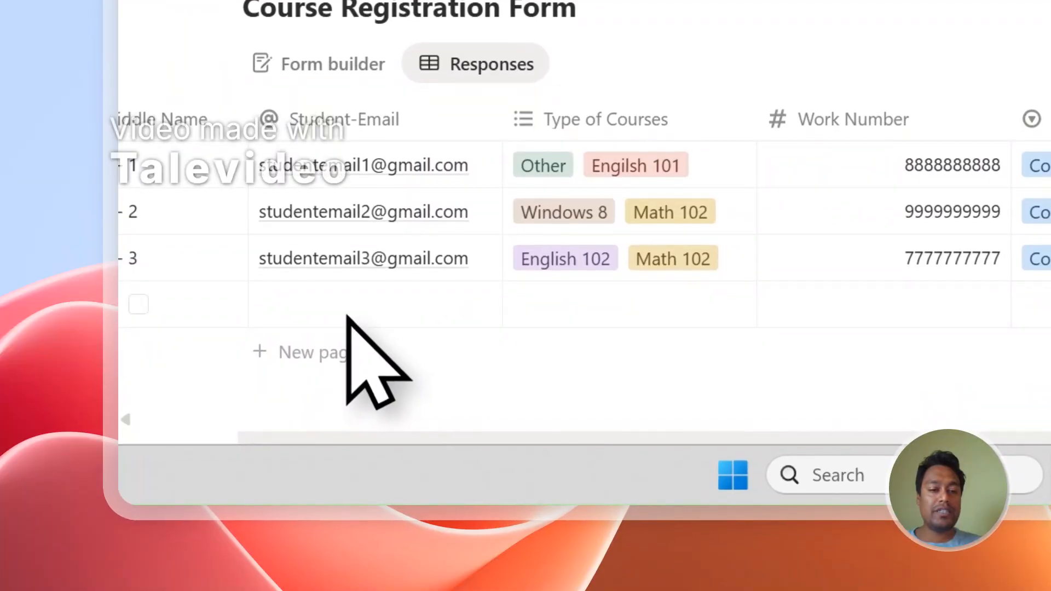
pyautogui.click(857, 315)
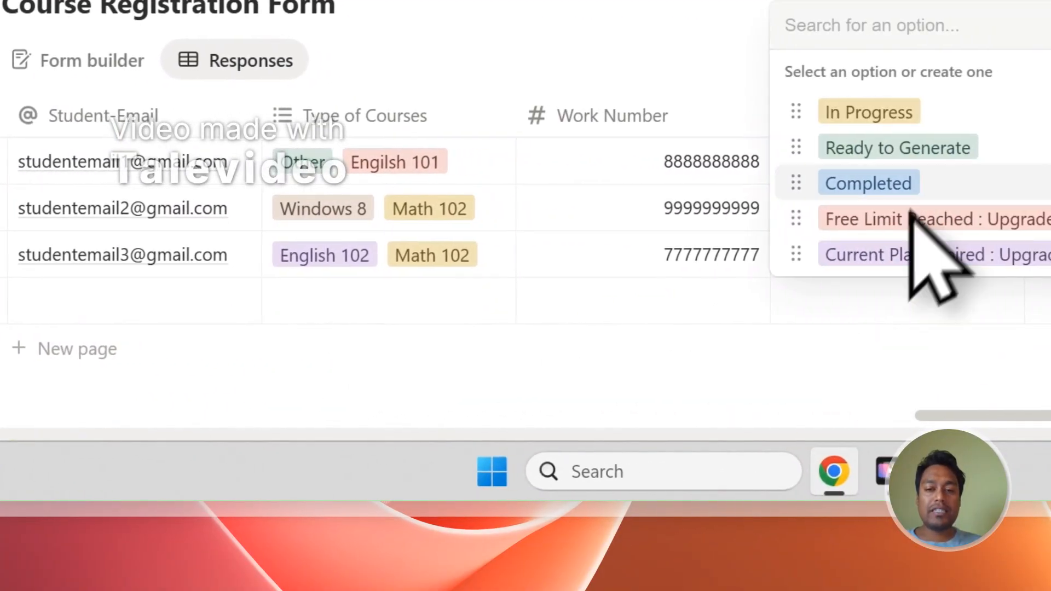
pyautogui.click(926, 158)
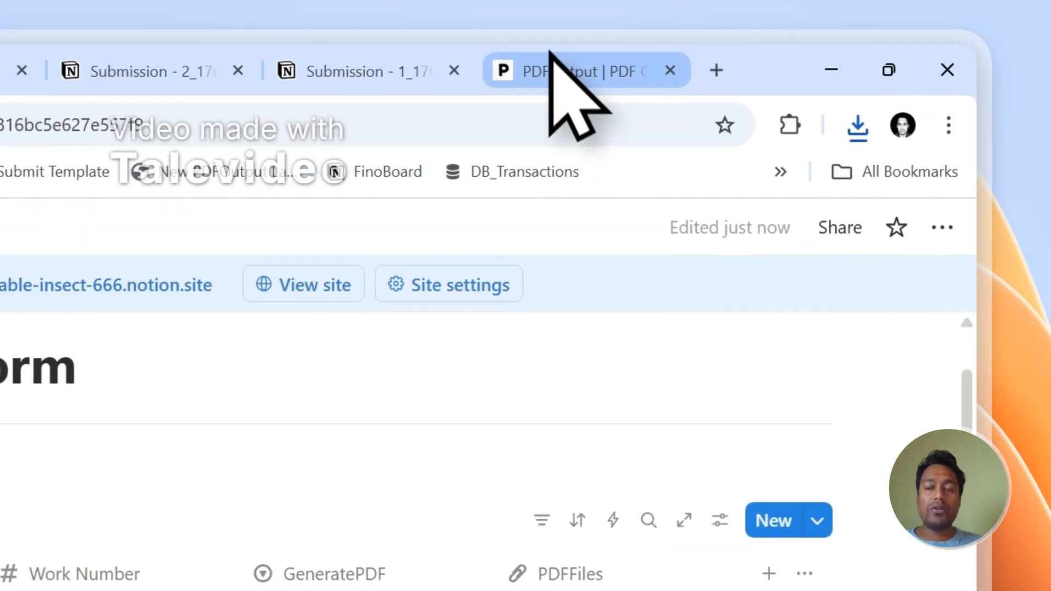
# Step: Review the database, document and mapping settings in PDFOutput and close the three submission PDFs
pyautogui.click(554, 70)
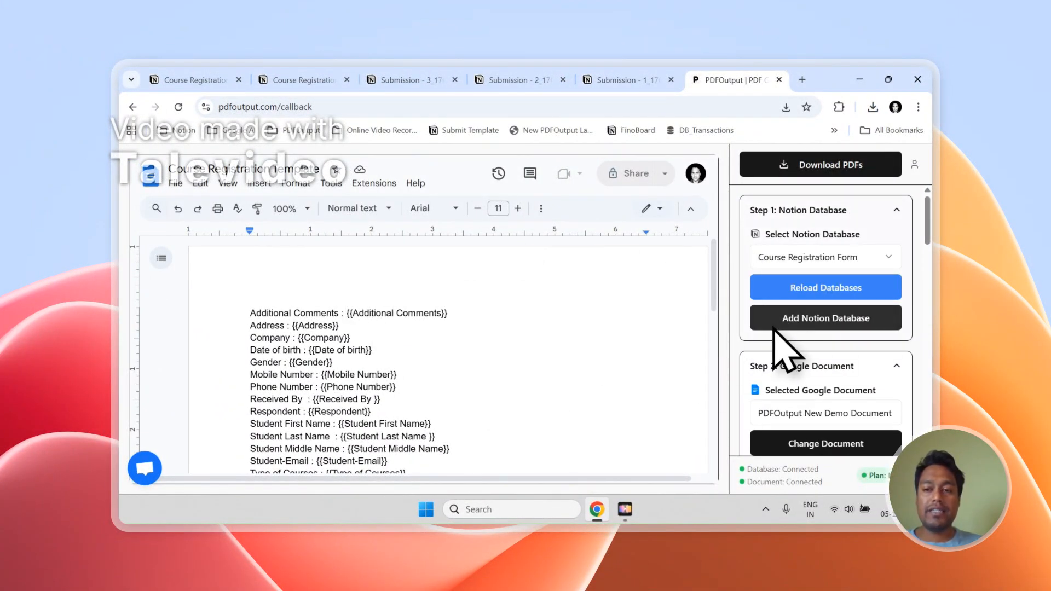
pyautogui.scroll(-1, 821, 306)
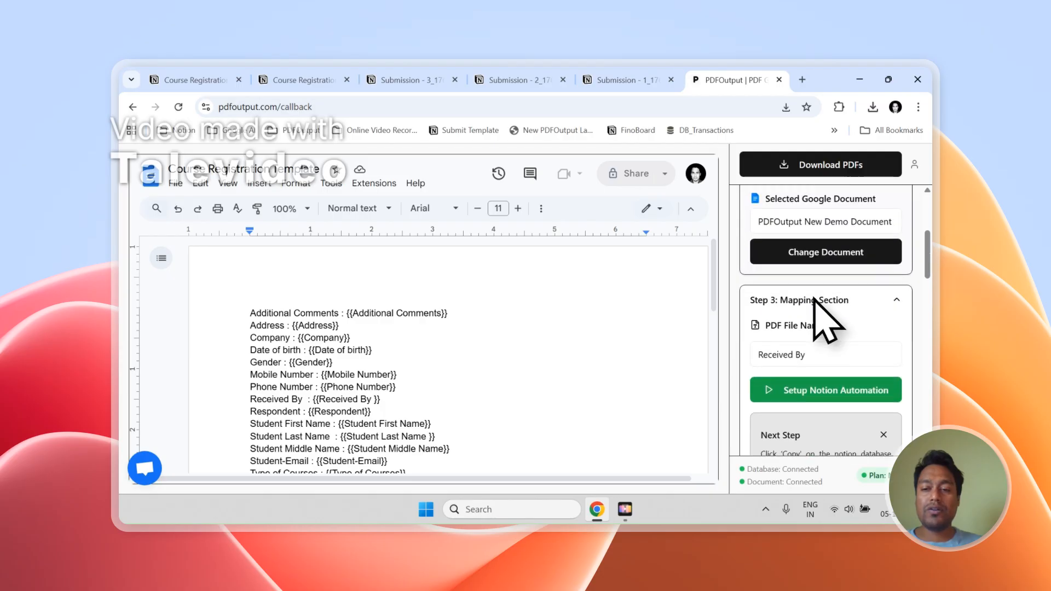
pyautogui.scroll(-3, 816, 300)
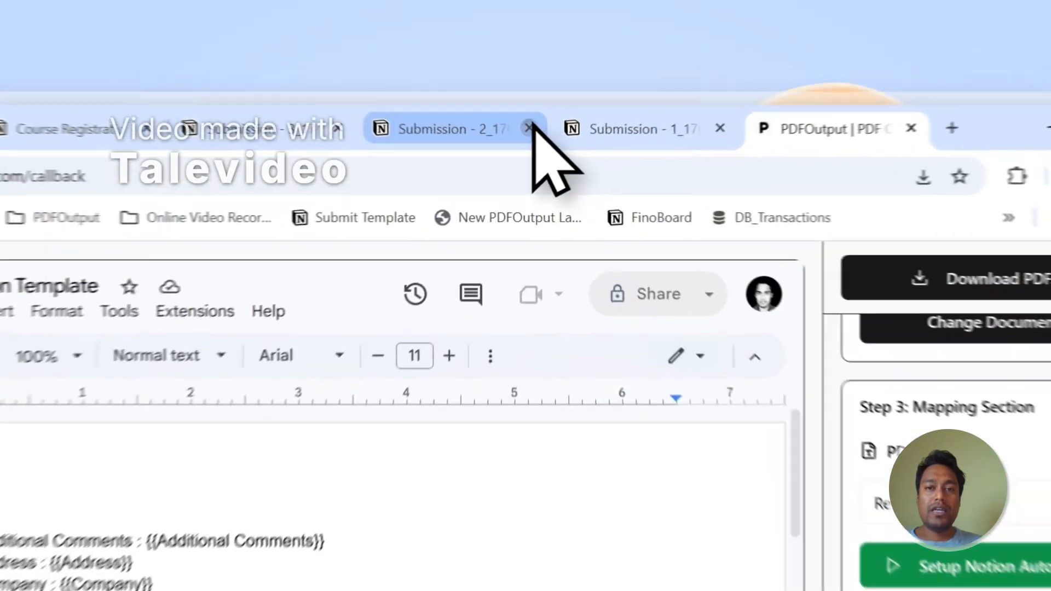
pyautogui.click(563, 79)
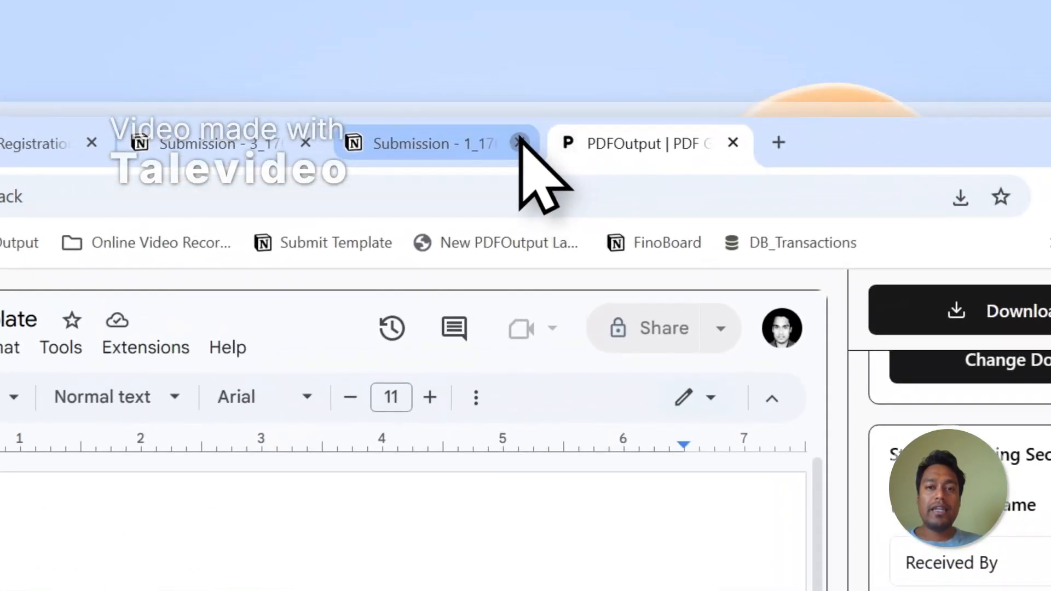
pyautogui.click(565, 79)
pyautogui.click(307, 147)
# Step: Add a second blank page to the Notion responses table and set its GeneratePDF value to Ready to Generate
pyautogui.click(36, 145)
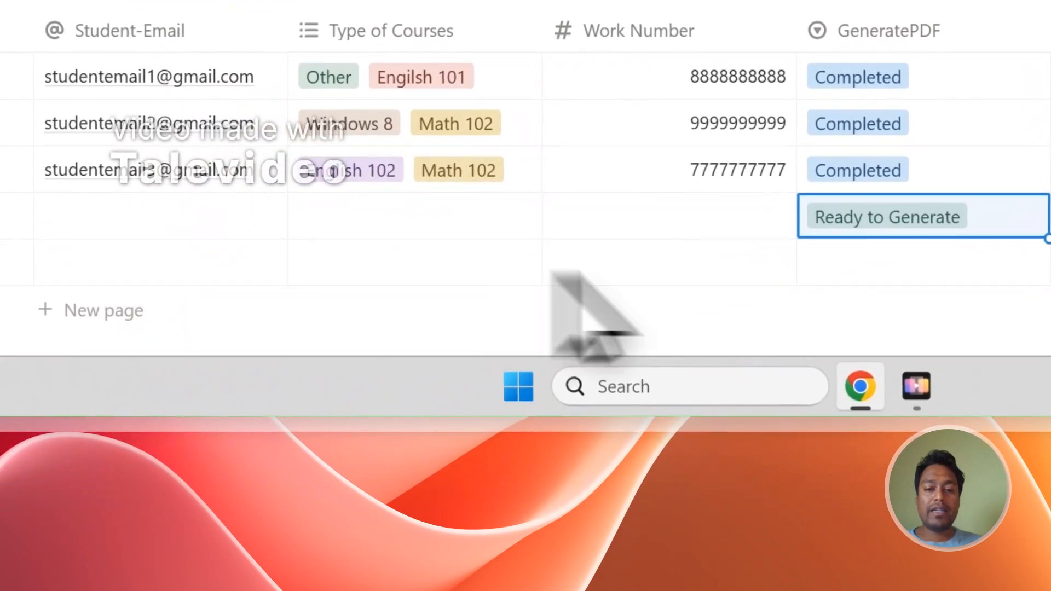
pyautogui.click(856, 270)
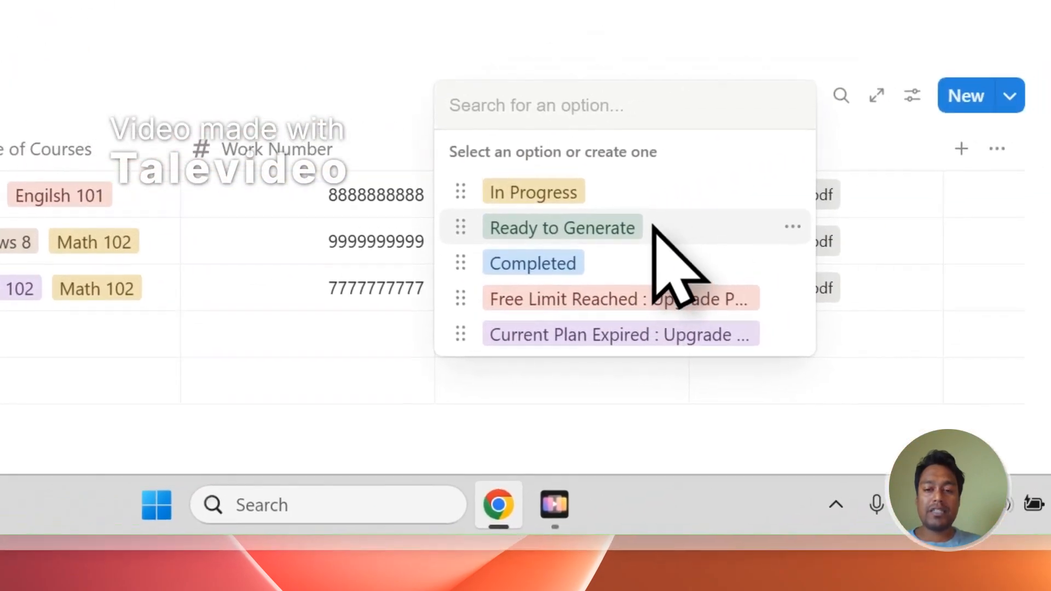
pyautogui.click(672, 257)
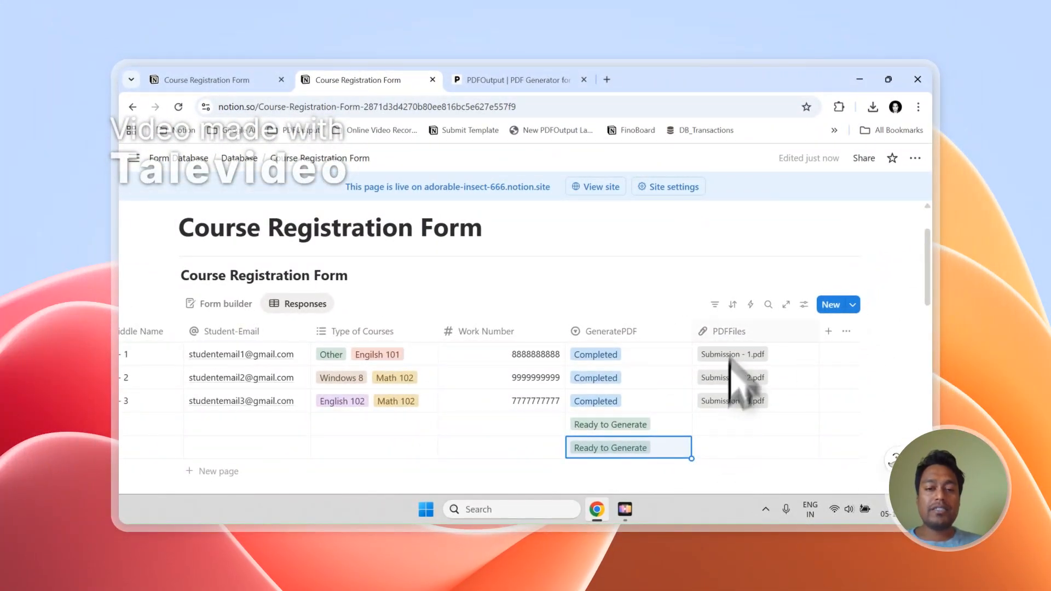
# Step: Review the two new Notion rows and the field placeholders in the Course Registration Template shown in PDFOutput
pyautogui.click(461, 80)
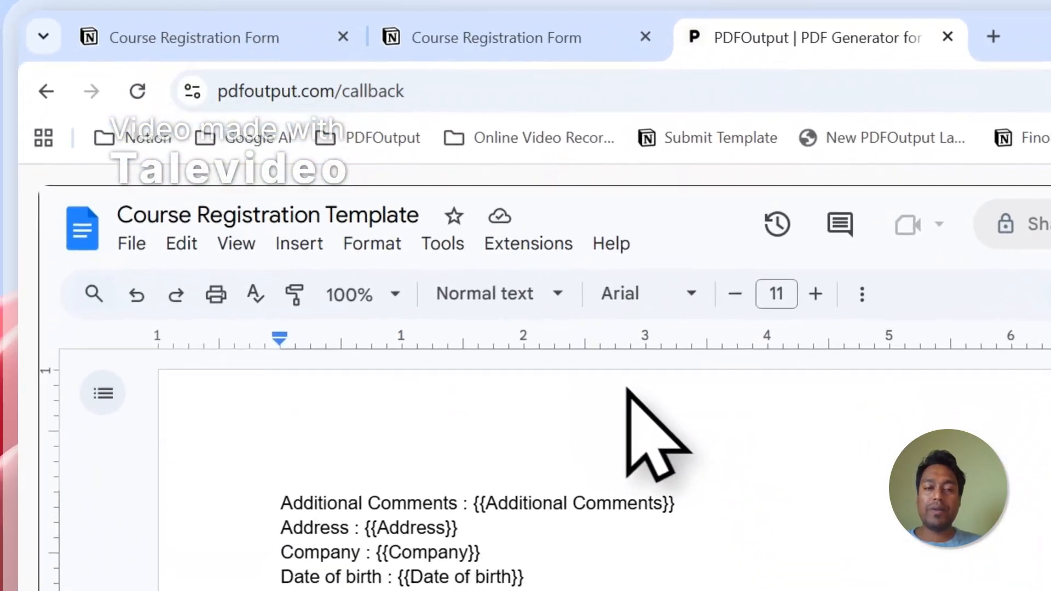
pyautogui.click(540, 14)
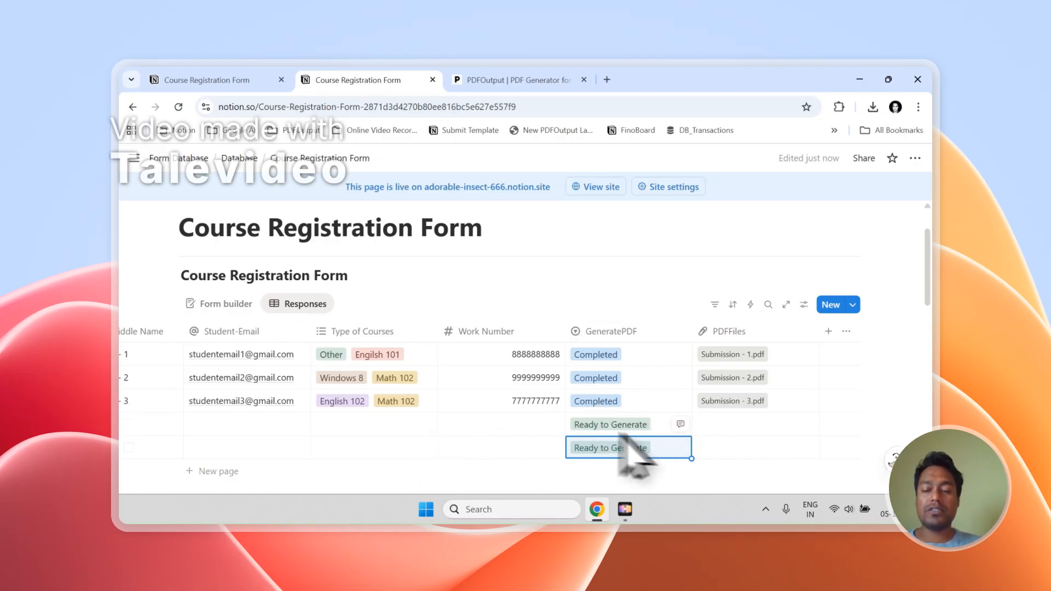
pyautogui.click(534, 80)
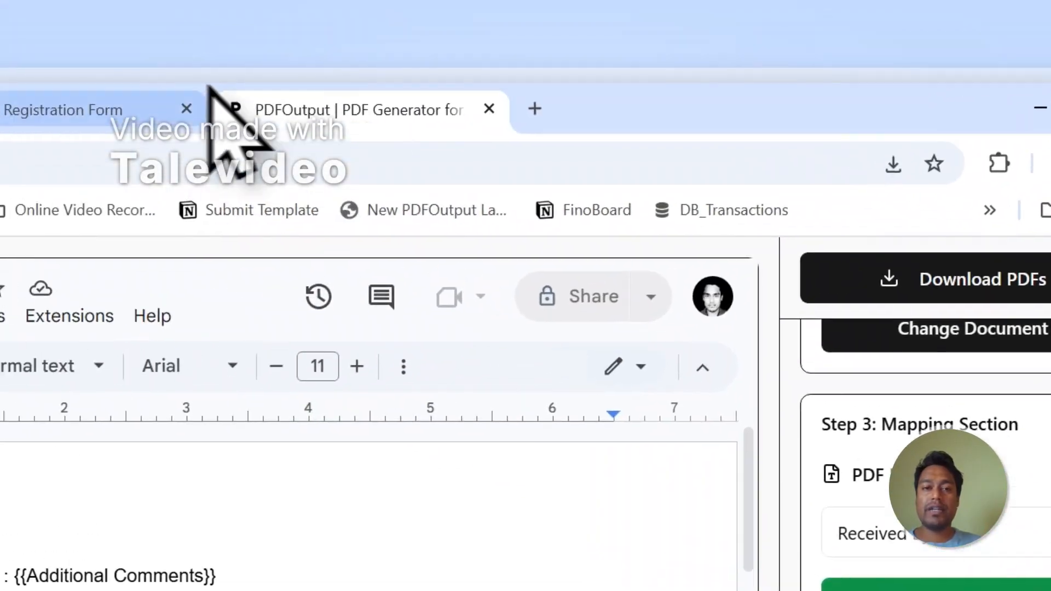
pyautogui.click(211, 101)
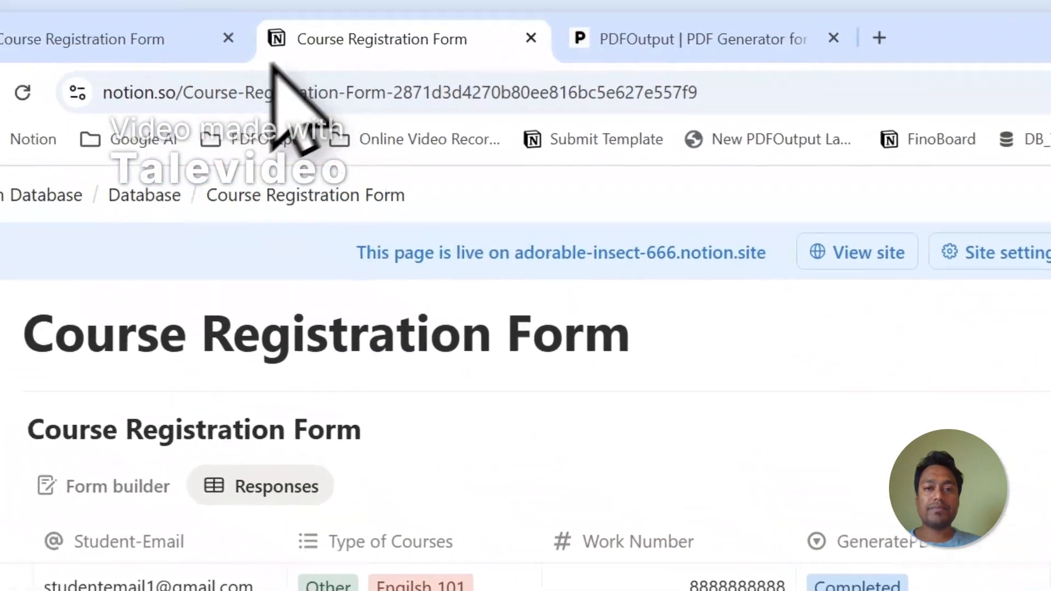
pyautogui.click(654, 36)
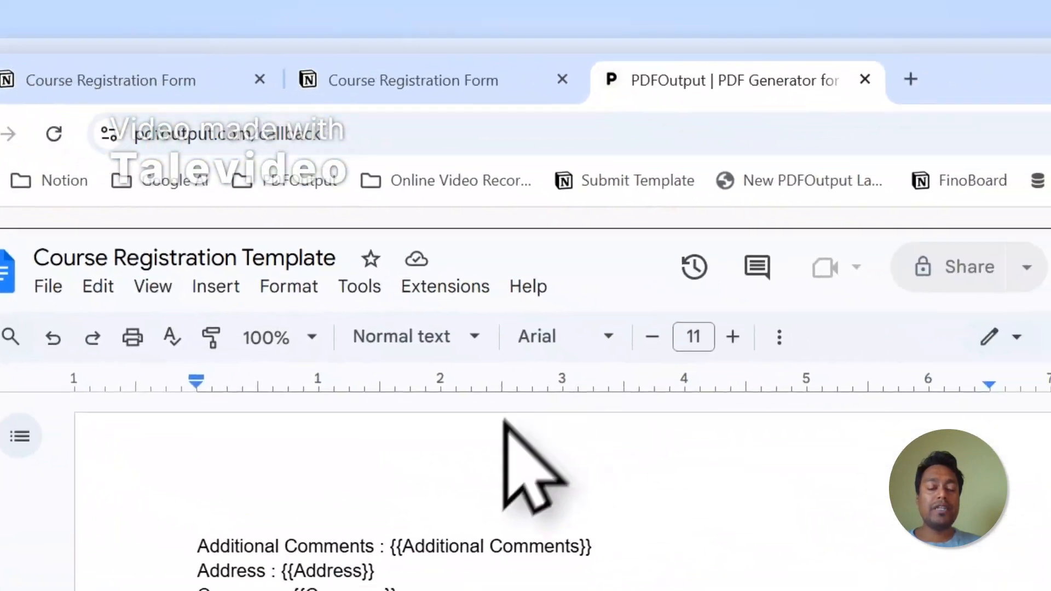
pyautogui.scroll(-2, 356, 522)
pyautogui.scroll(1, 355, 522)
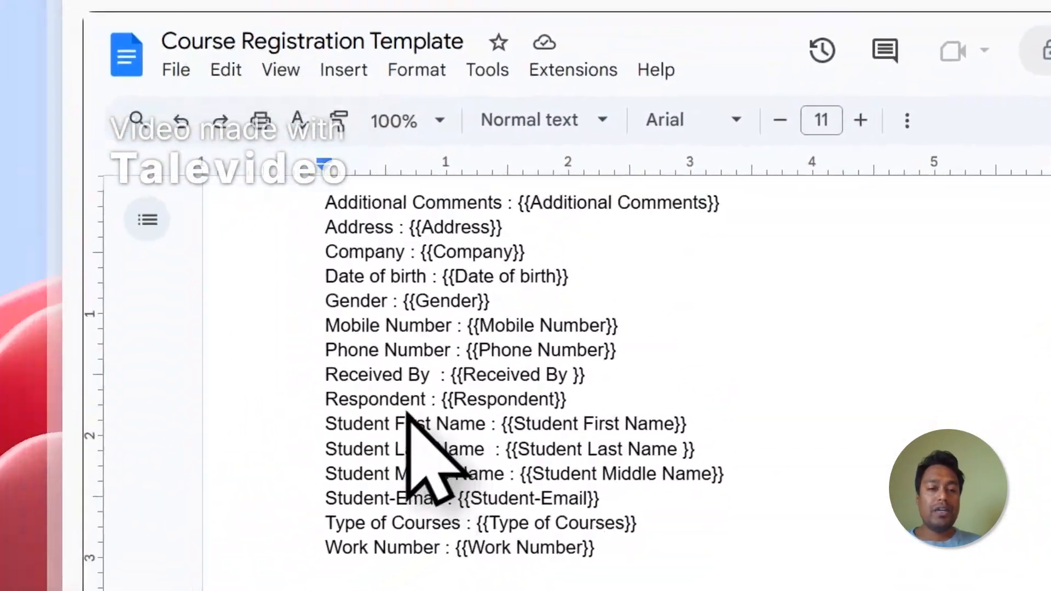
pyautogui.scroll(1, 406, 412)
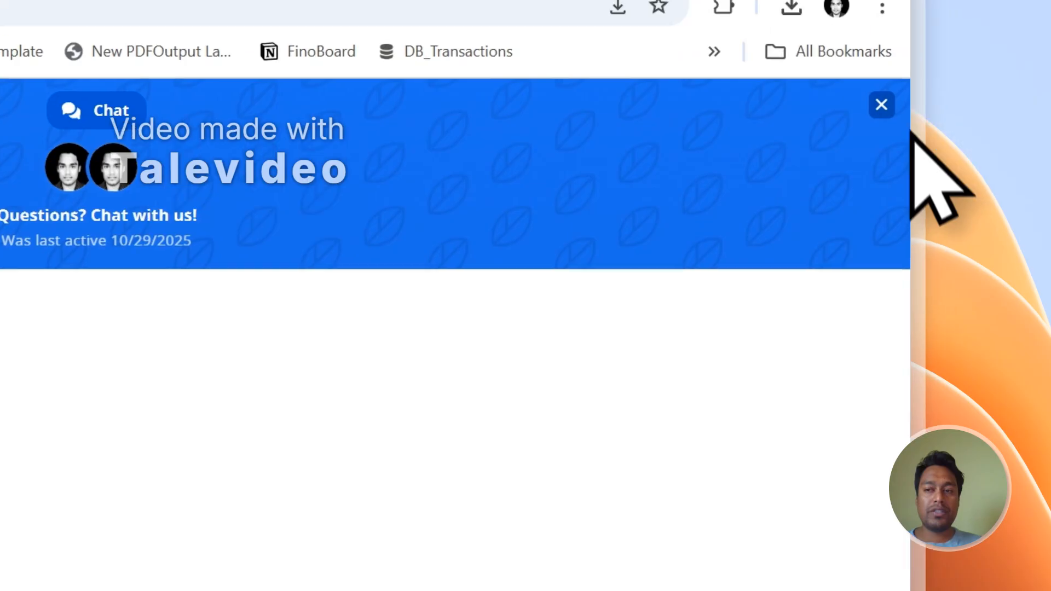
# Step: Close the support chat, leave the PDFOutput workspace for its public website and open the Contact page
pyautogui.click(857, 266)
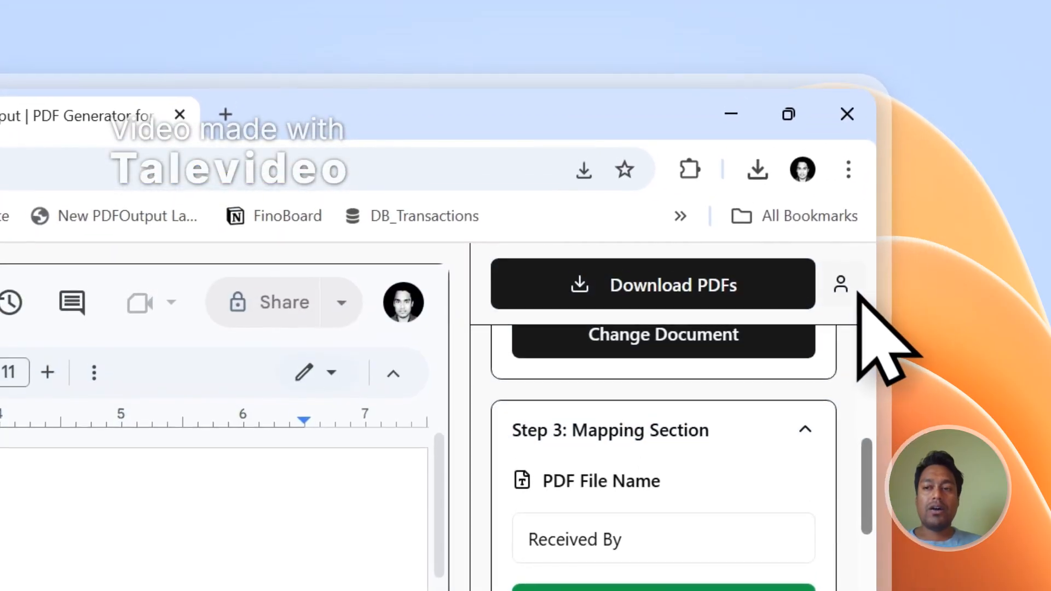
pyautogui.click(845, 269)
pyautogui.click(702, 464)
pyautogui.scroll(-10, 337, 366)
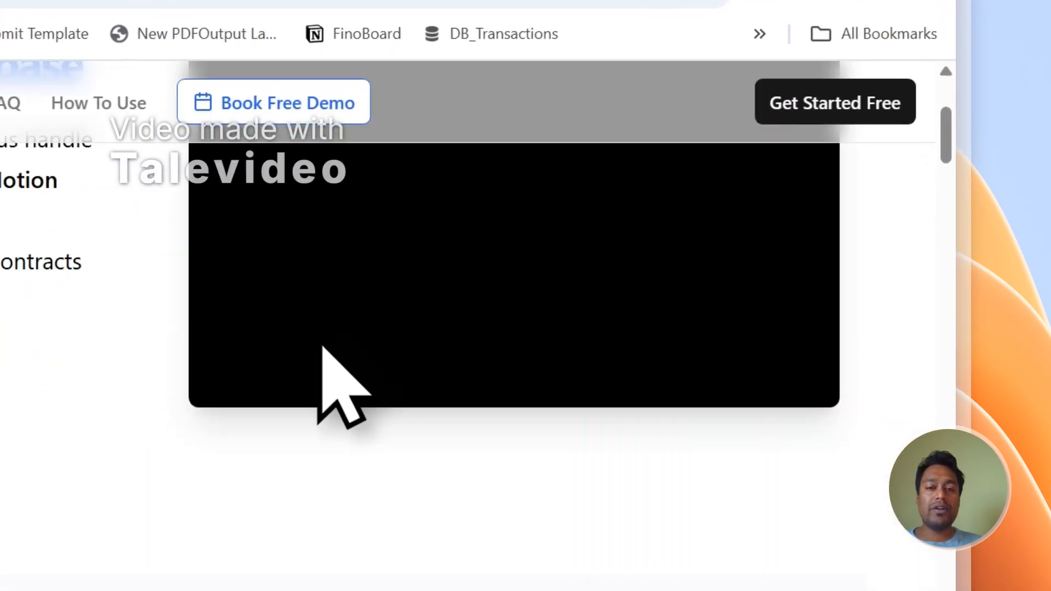
pyautogui.moveTo(935, 230); pyautogui.dragTo(941, 458)
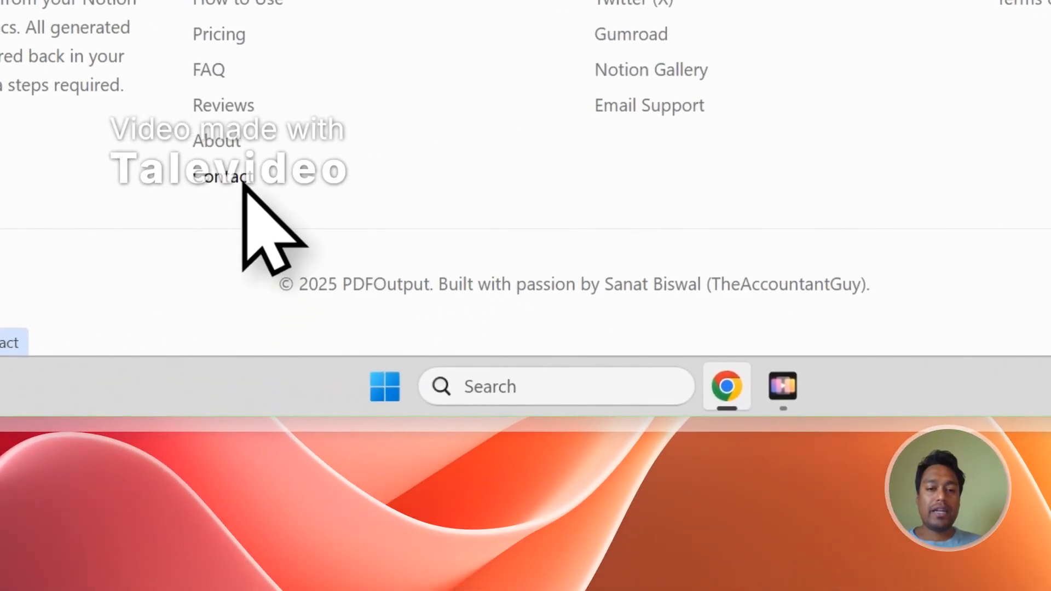
pyautogui.click(244, 182)
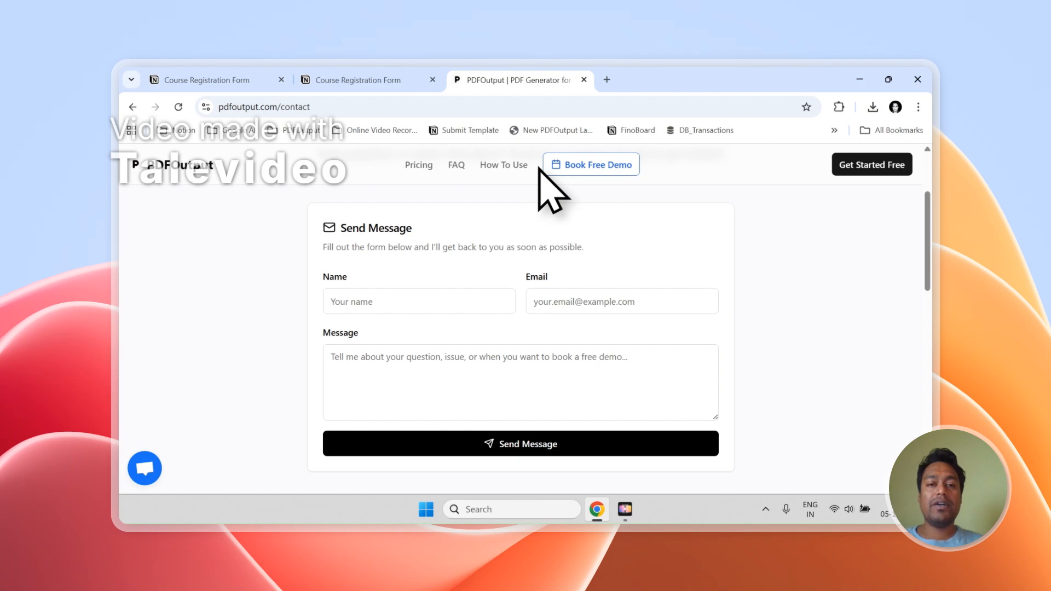
# Step: Check the GeneratePDF statuses and PDF files of the two new Notion rows and return to the Contact page
pyautogui.click(362, 78)
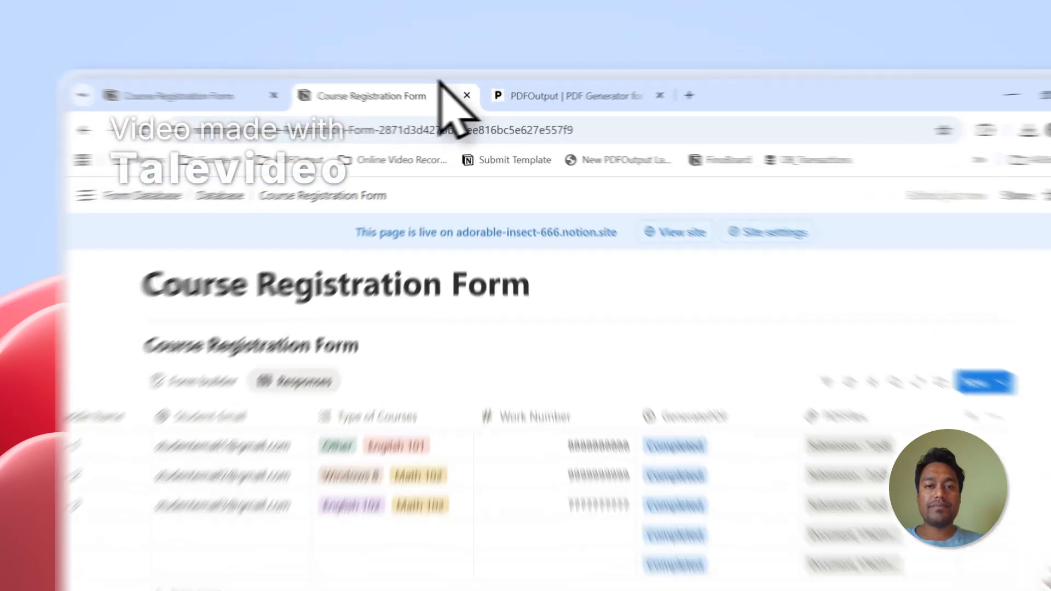
pyautogui.click(471, 80)
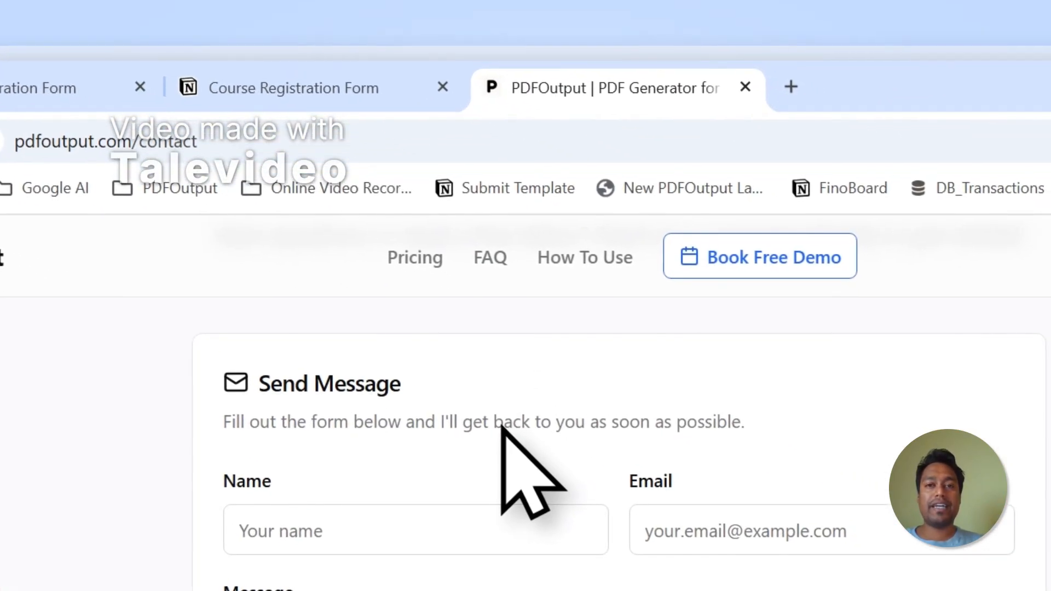